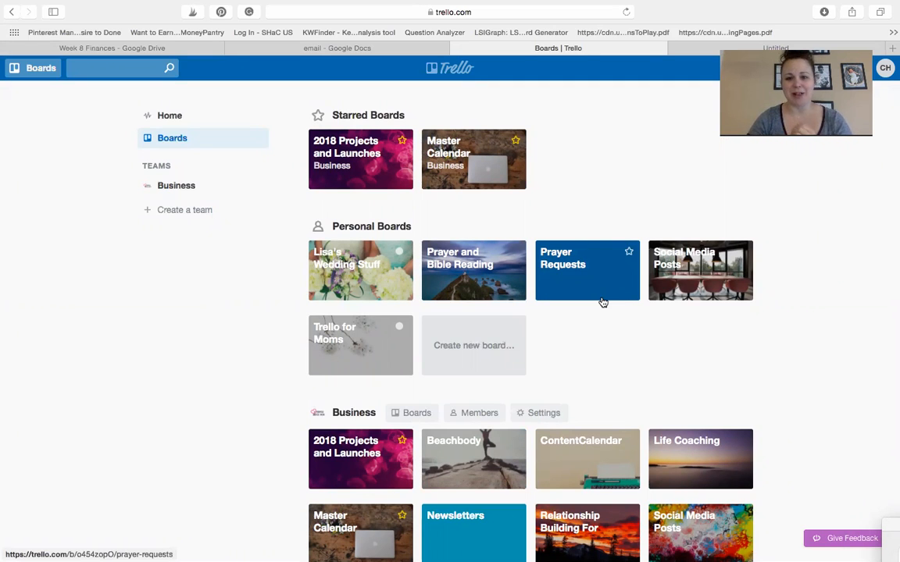
Create a private personal board titled "Prayer Request" with no team
left_click(485, 336)
type("Prayer Request")
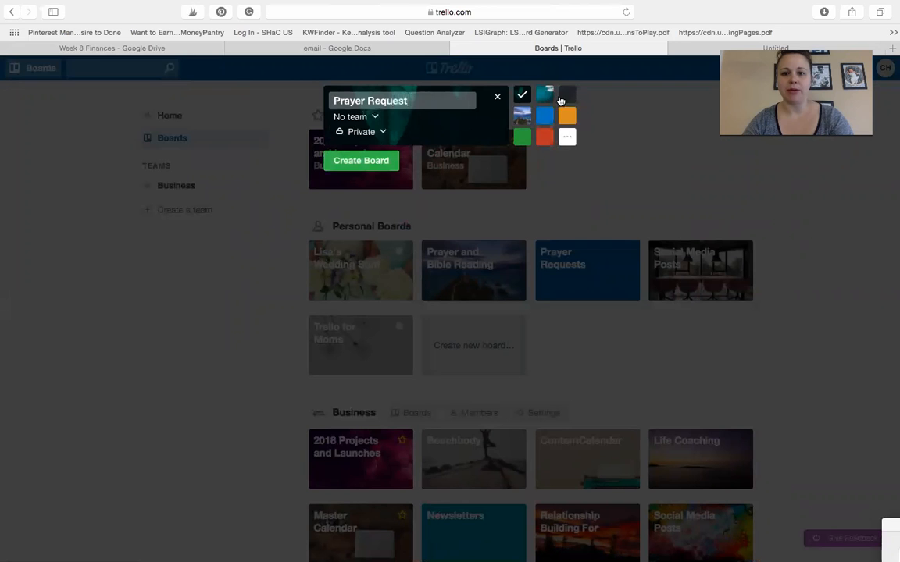
left_click(379, 165)
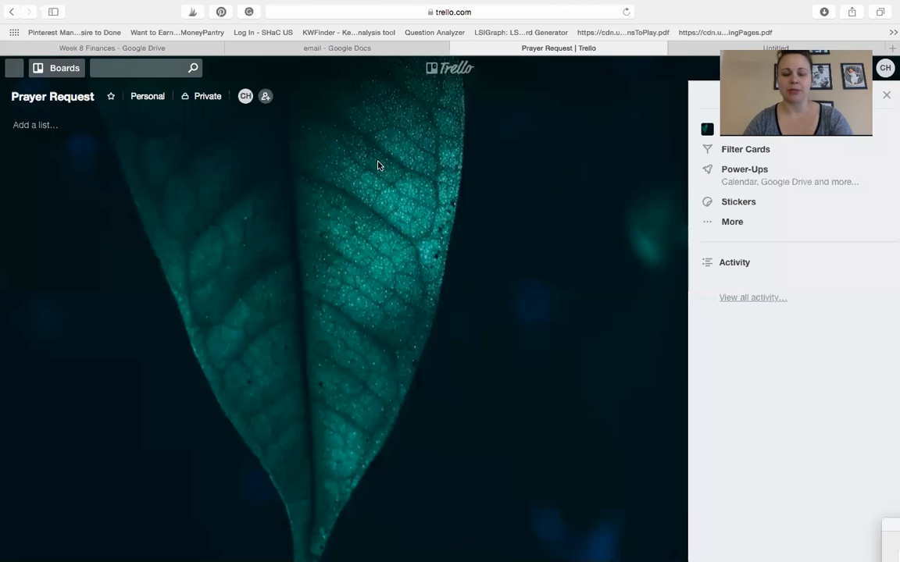
Look at the existing Prayer Requests board and the empty Prayer Request board, returning to the boards overview
left_click(12, 70)
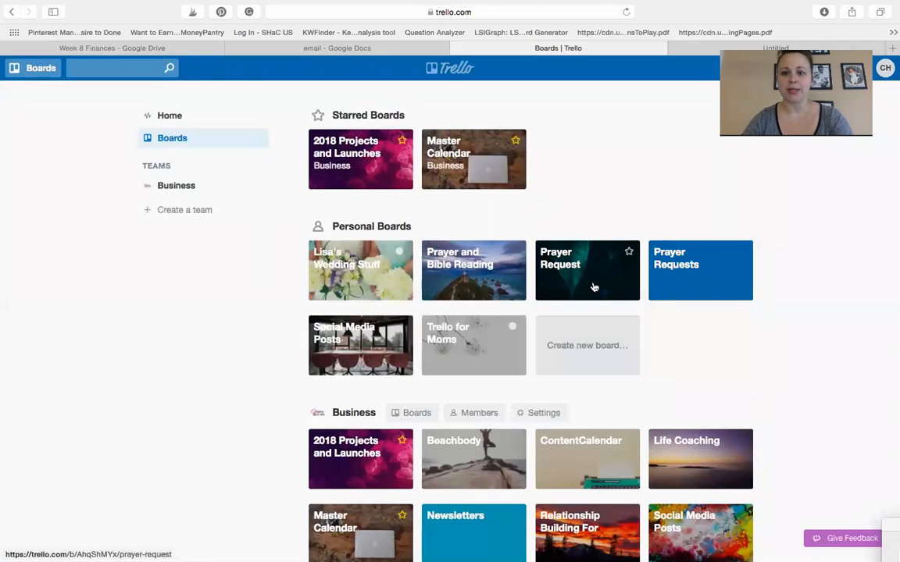
left_click(720, 257)
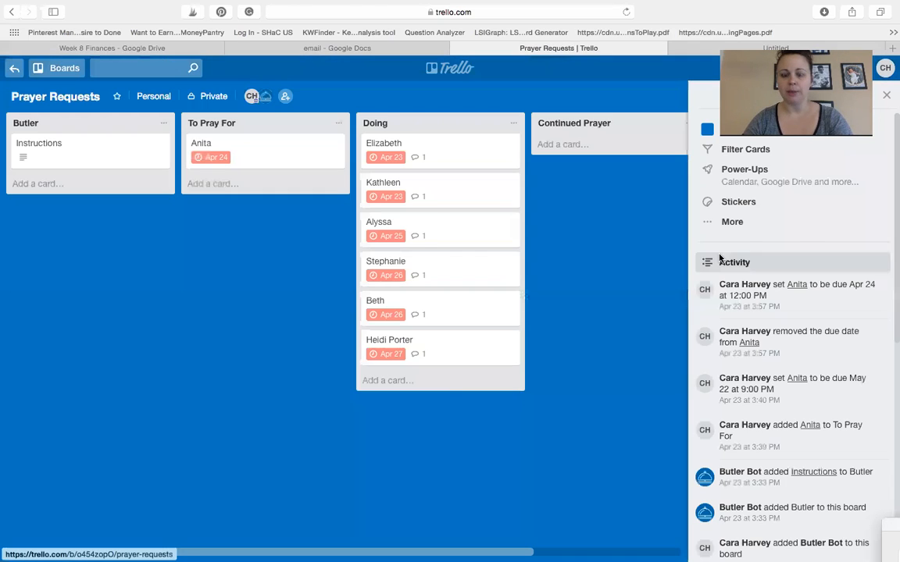
left_click(14, 70)
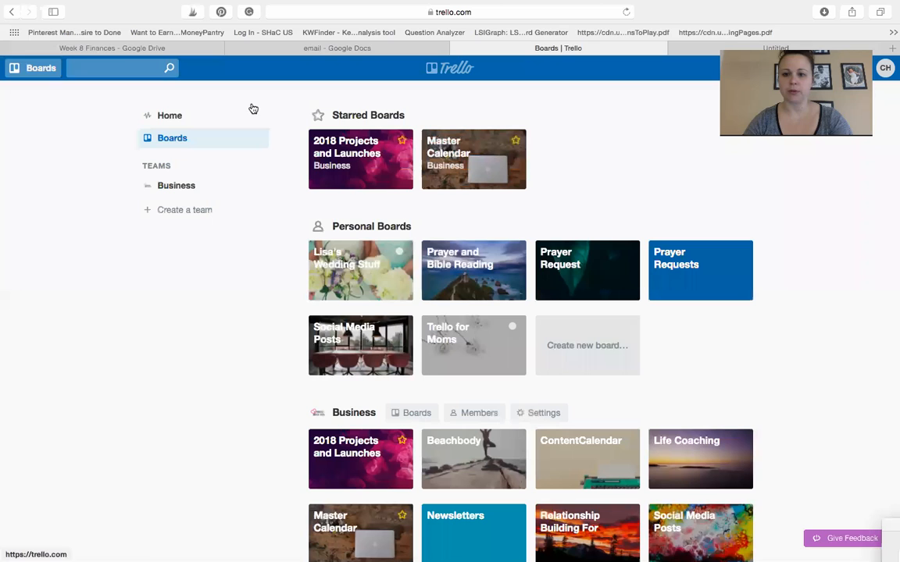
left_click(573, 267)
left_click(14, 71)
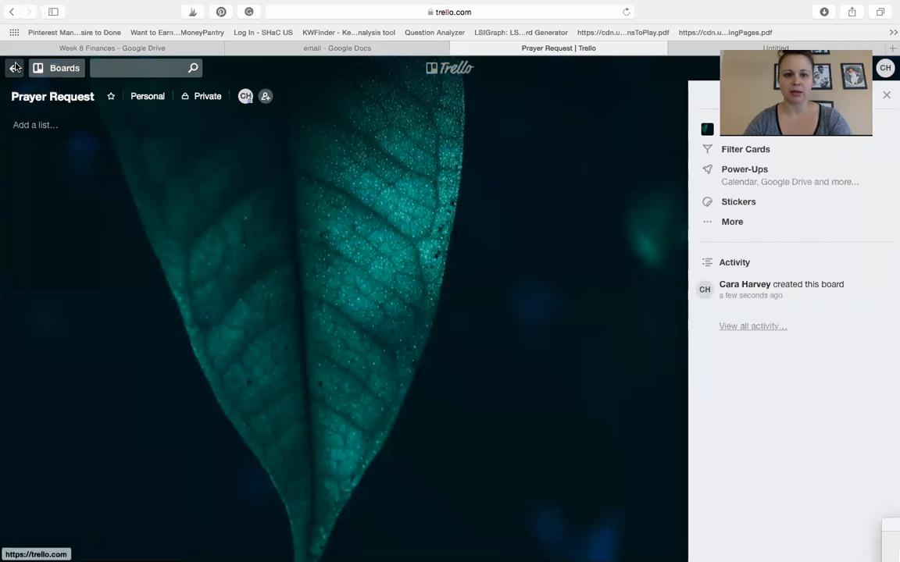
Open the Prayer and Bible Reading board and add a list named "Needs Prayer" after the Scripture and Favorite Verses list
left_click(445, 275)
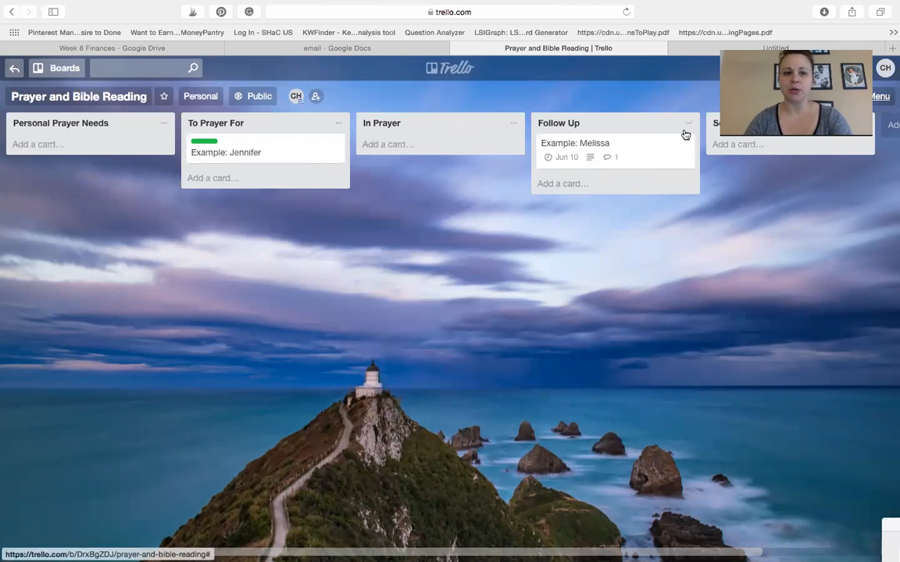
scroll(725, 170, "right", 2)
scroll(733, 151, "right", 3)
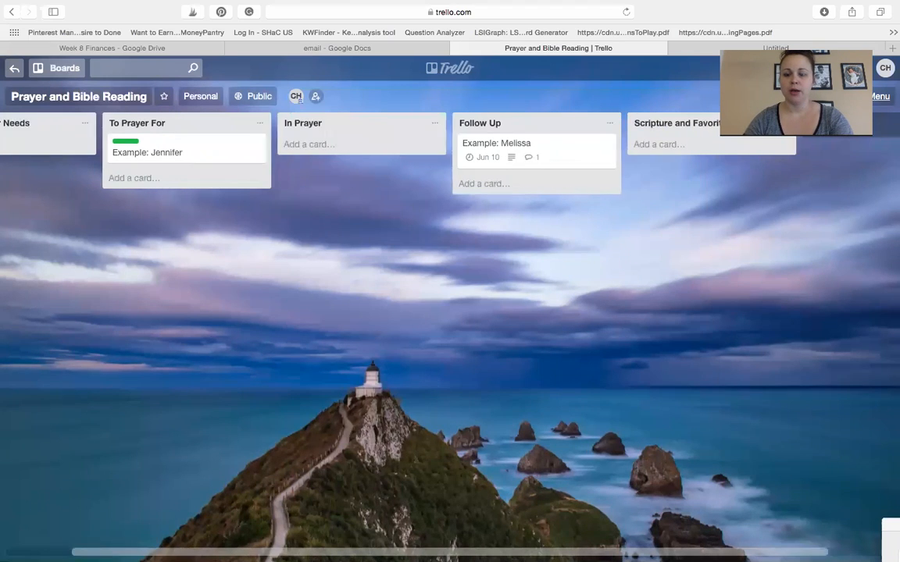
left_click(757, 125)
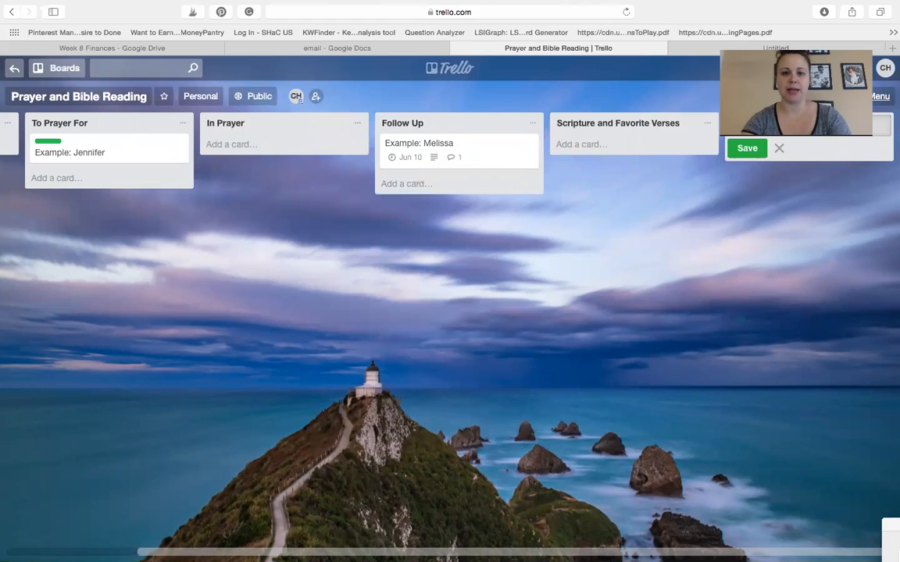
key("Return")
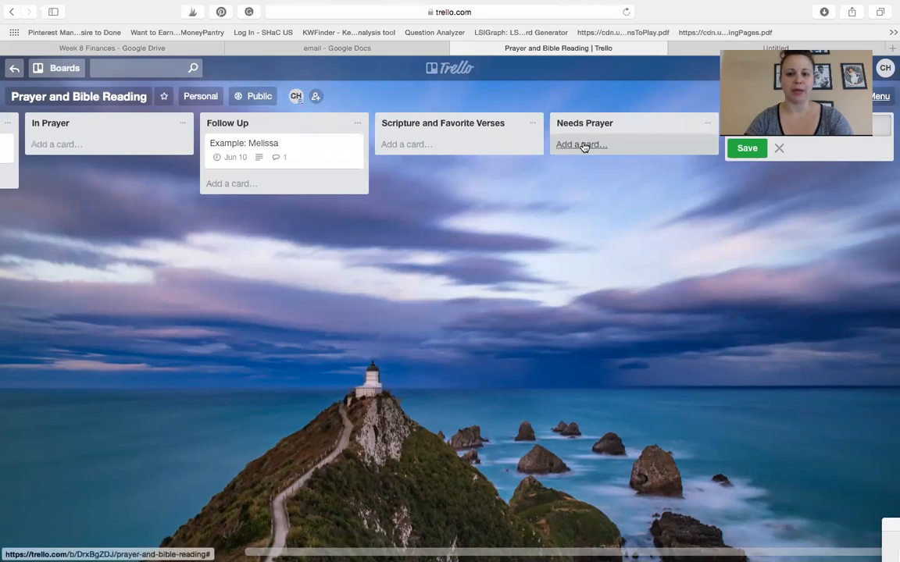
mouse_move(588, 121)
left_mouse_down()
mouse_move(374, 130)
mouse_move(606, 129)
mouse_move(588, 120)
left_mouse_up()
Add the cards "Medical Issue", "Finances" and "Job" to the Personal Prayer Needs list
scroll(249, 161, "left", 5)
scroll(210, 193, "right", 1)
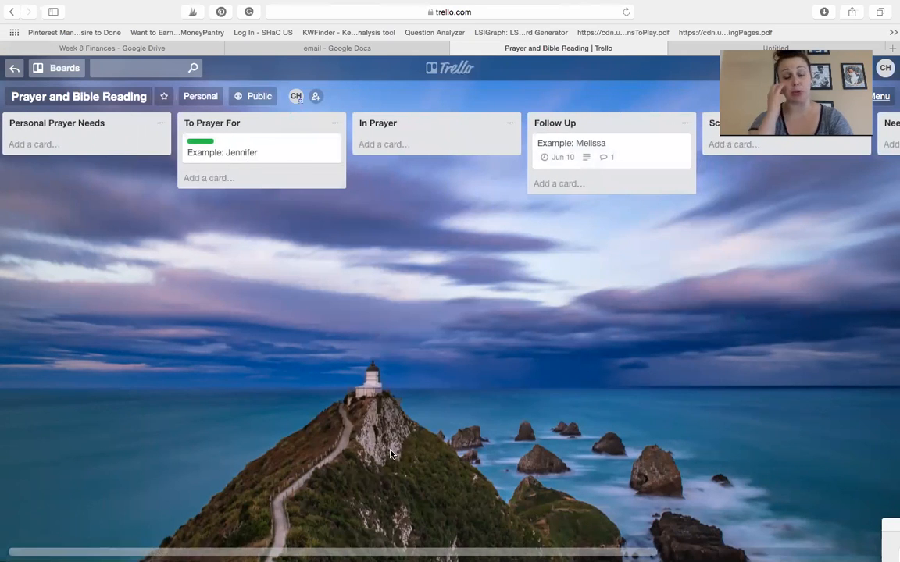
left_click(17, 151)
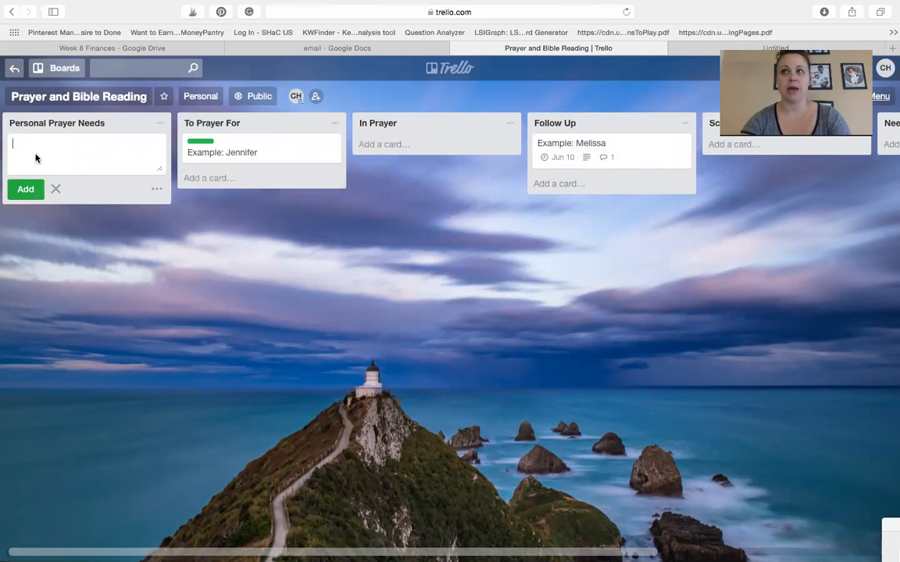
type("Me")
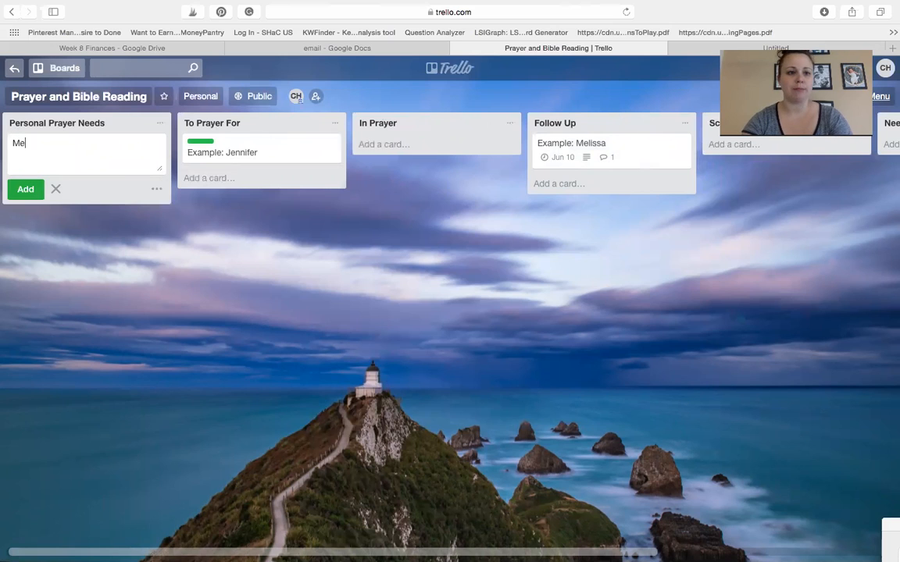
type("dical Issue")
key("Return")
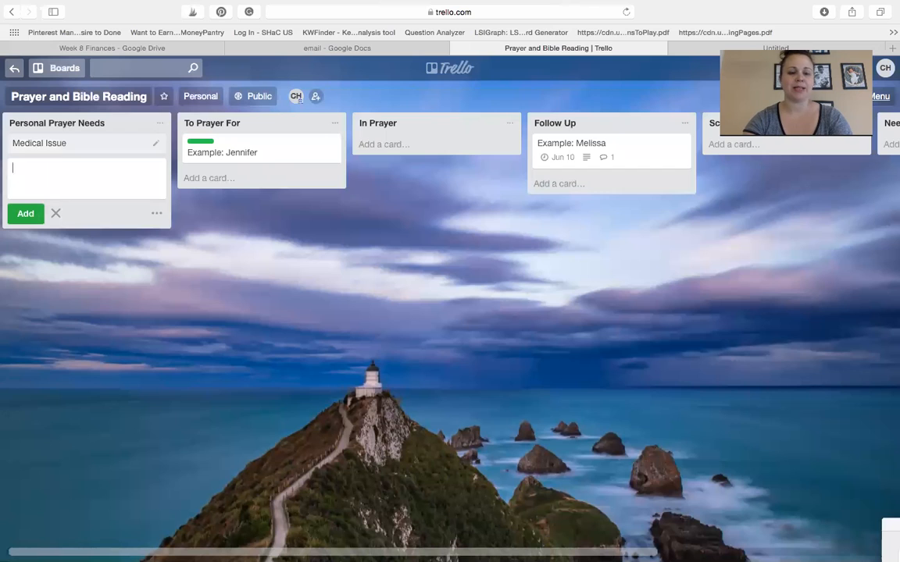
type("Fina")
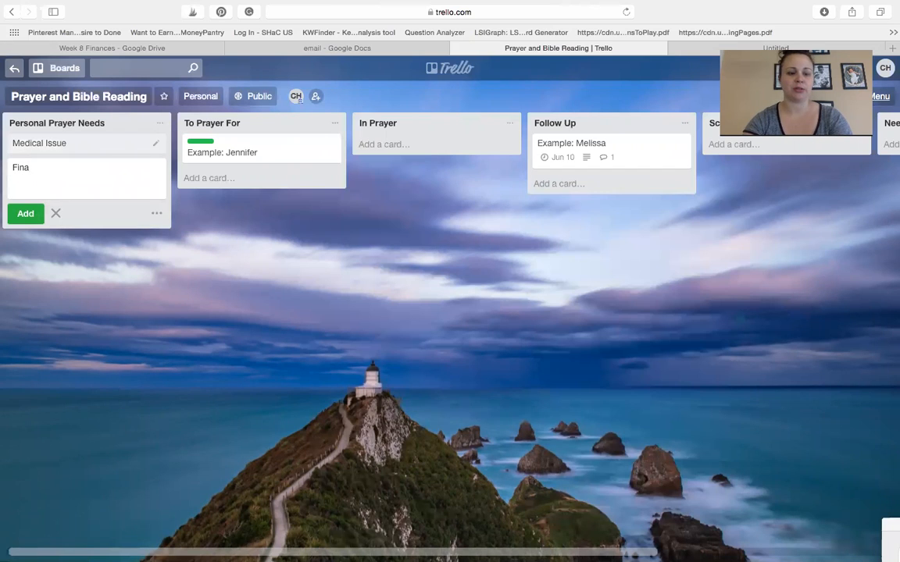
type("nces")
key("Return")
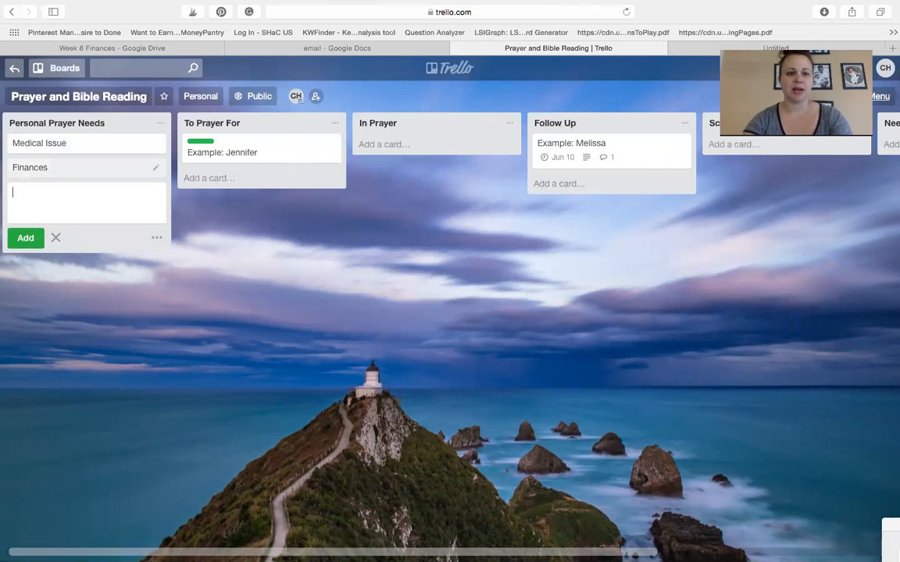
type("Job")
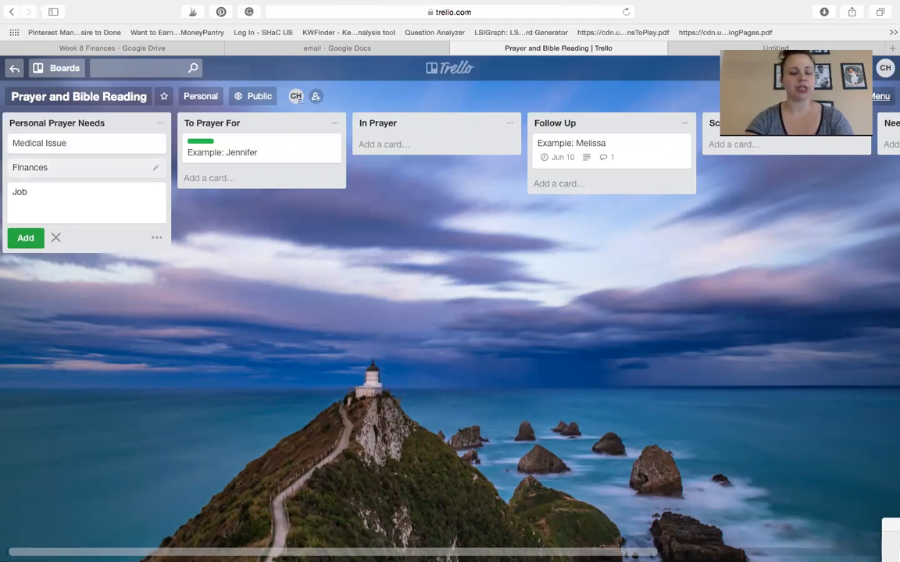
key("Return")
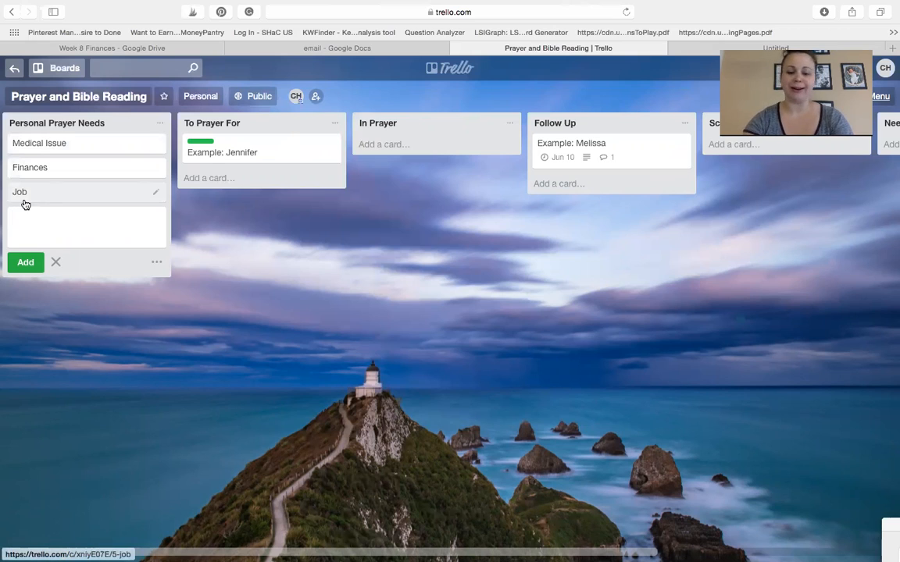
Add the cards "Tween Help" and "Potty Training" to the Personal Prayer Needs list
type("Twee")
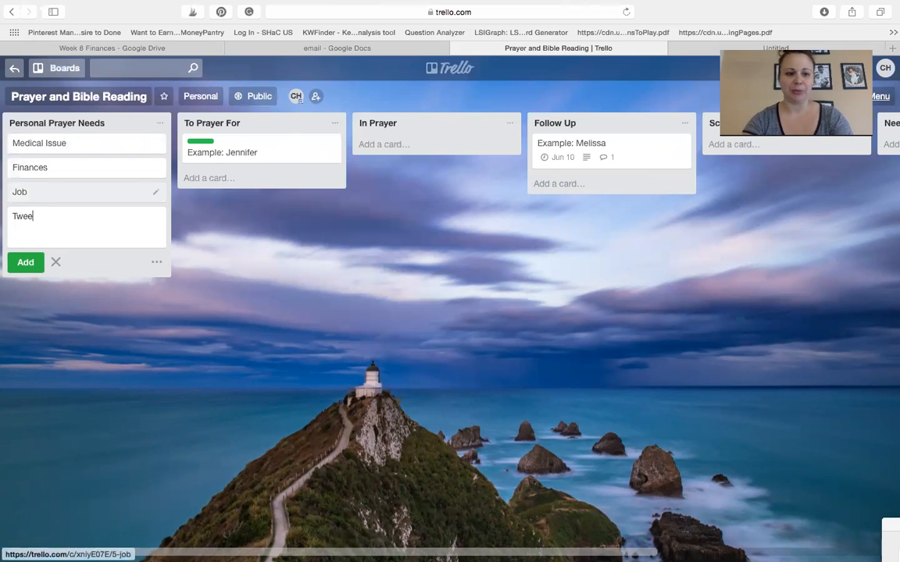
type("n Help")
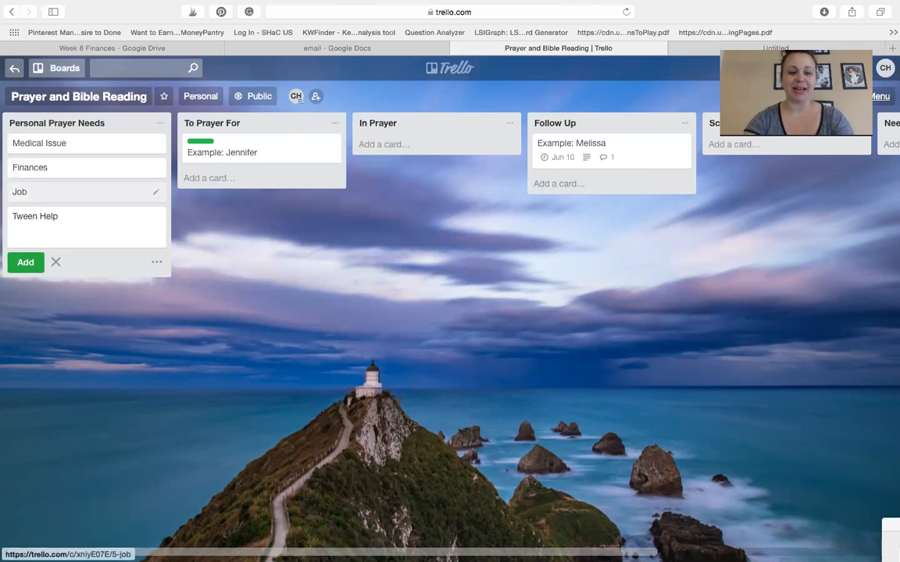
key("Return")
type("Potty Training")
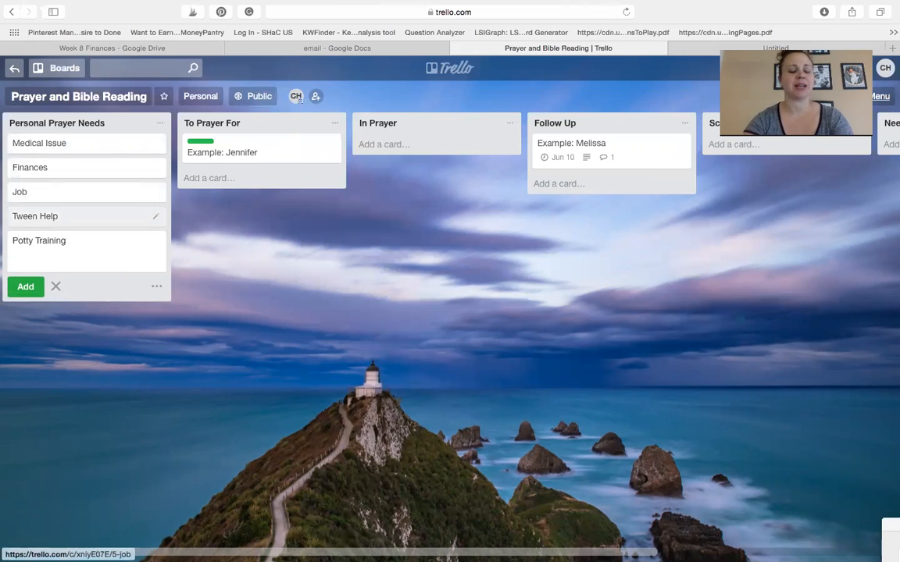
key("Return")
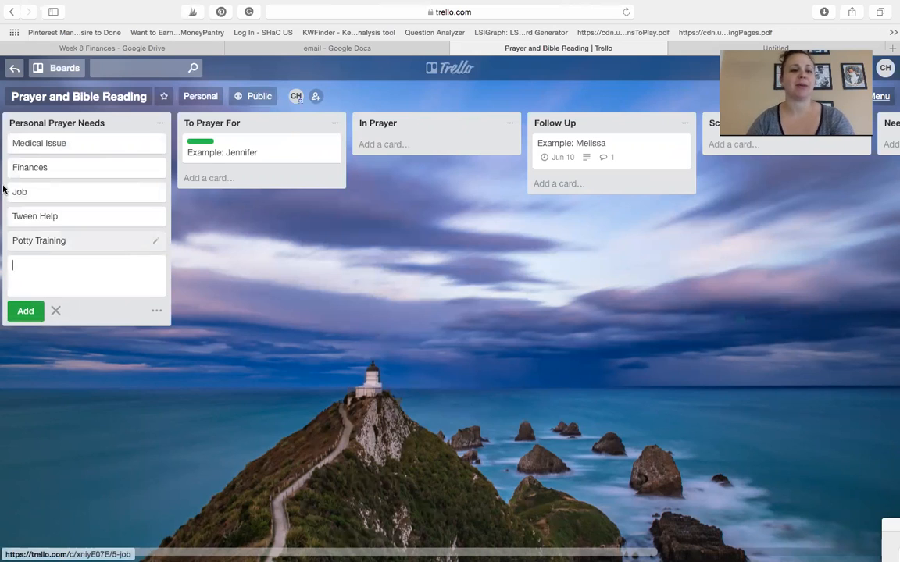
Save the comment "6/4: felt dizzy, called doctor, worried about illness" on the Medical Issue card
left_click(155, 148)
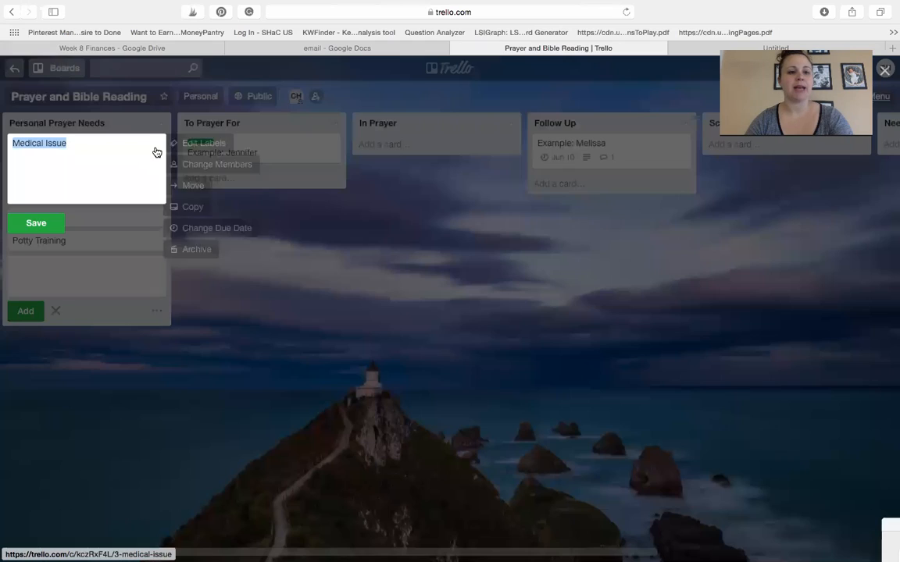
left_click(52, 222)
left_click(40, 145)
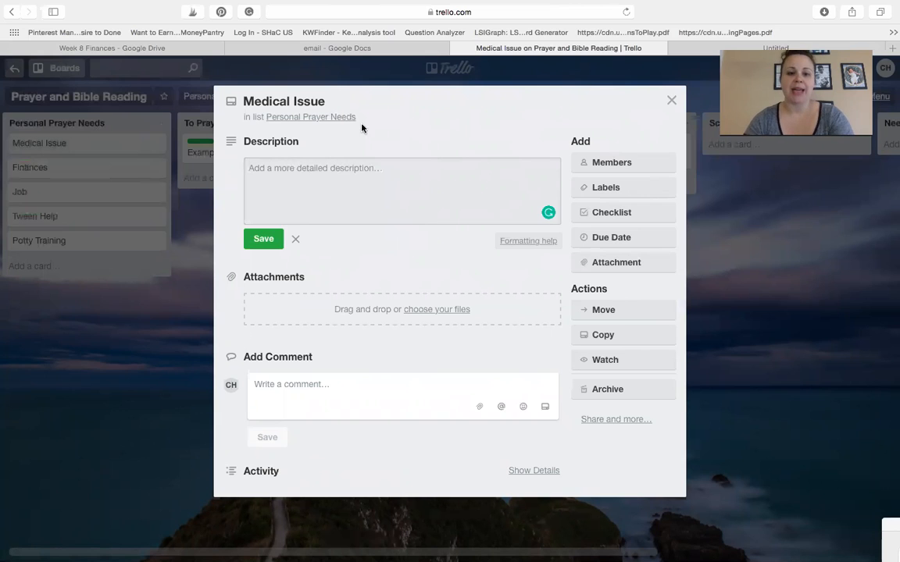
left_click(316, 384)
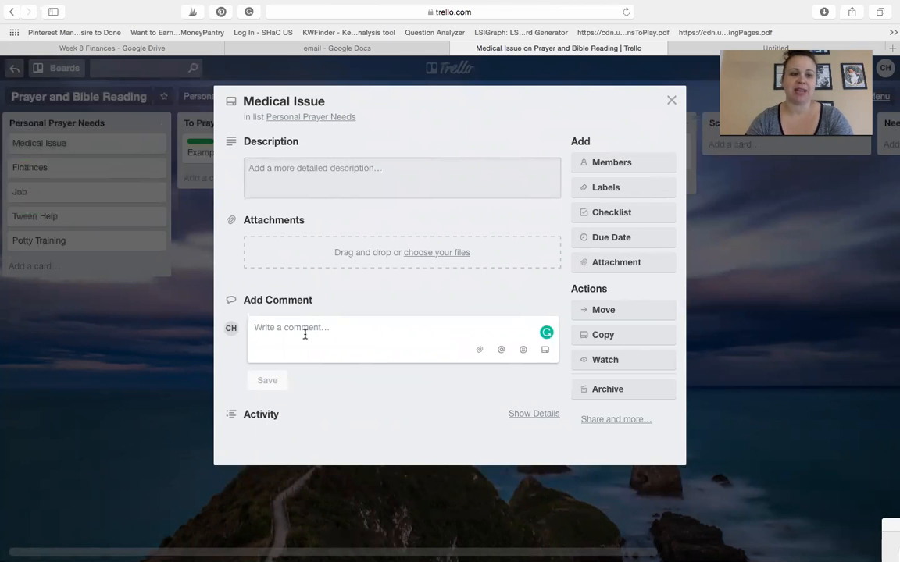
type("y")
key("BackSpace")
type("6/4")
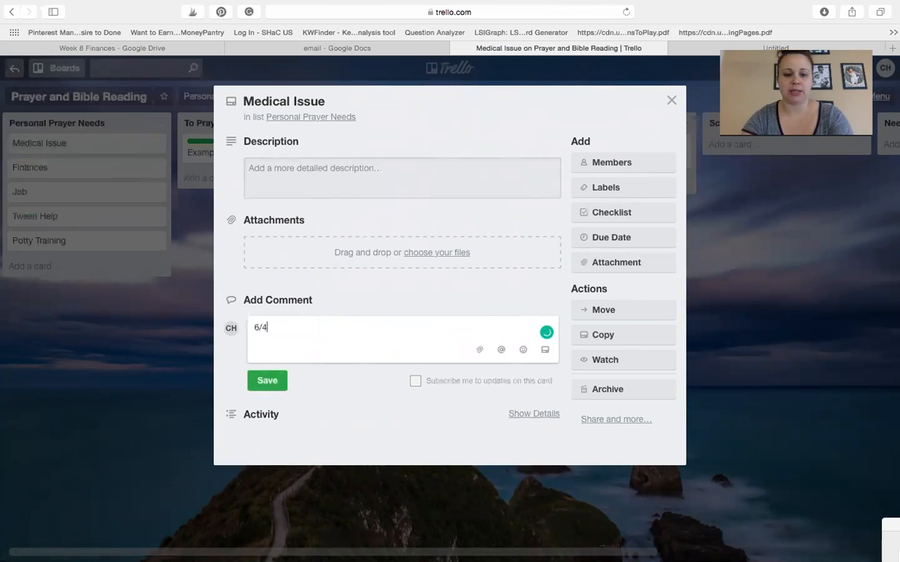
type(": felt di")
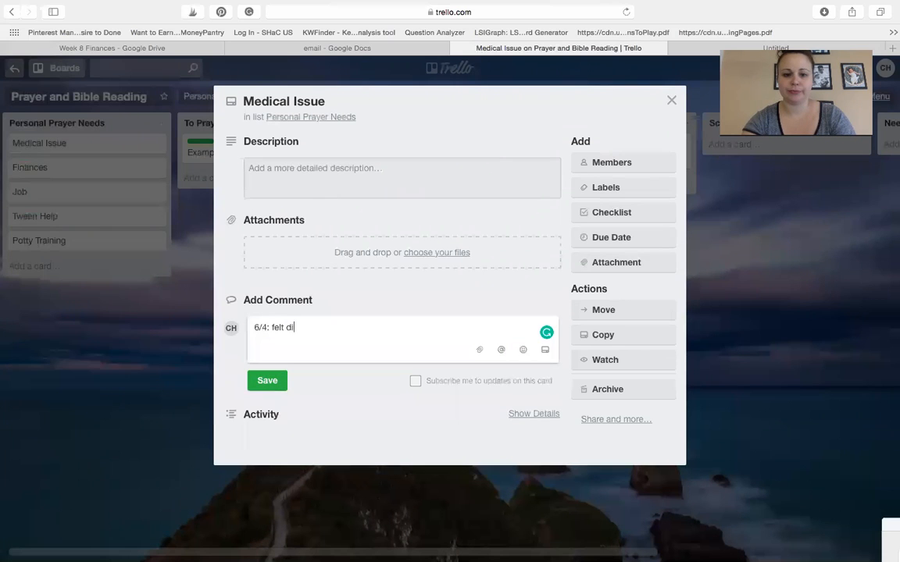
type("zzy, called d")
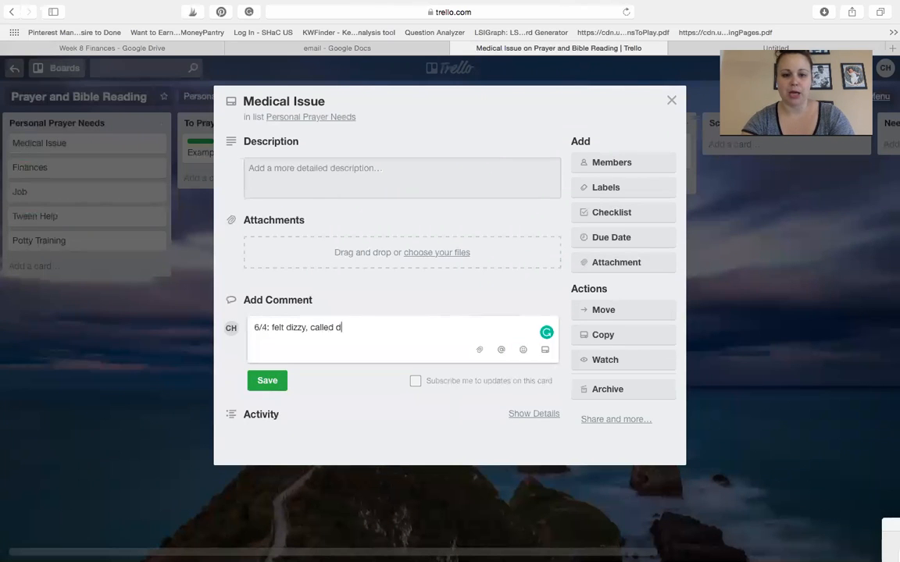
type("octor, worr")
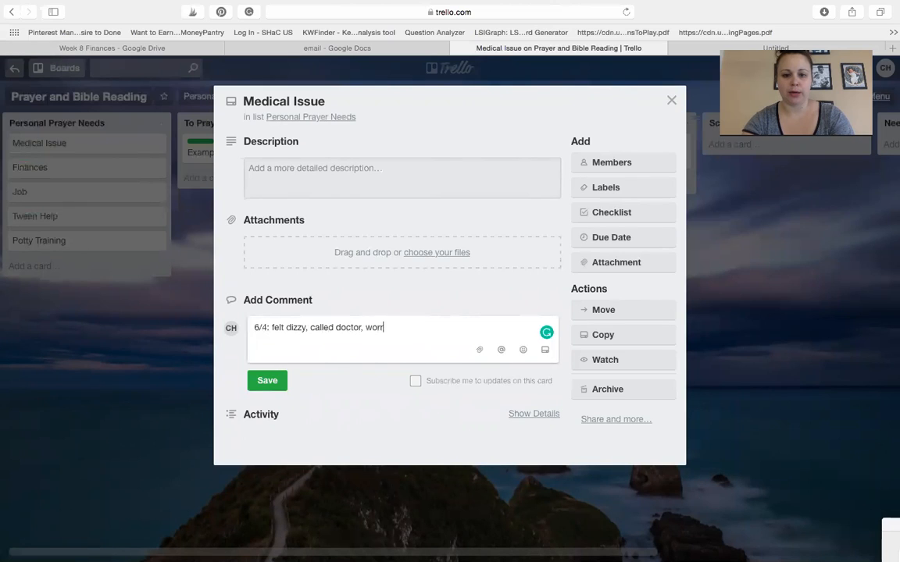
type("ied about illness")
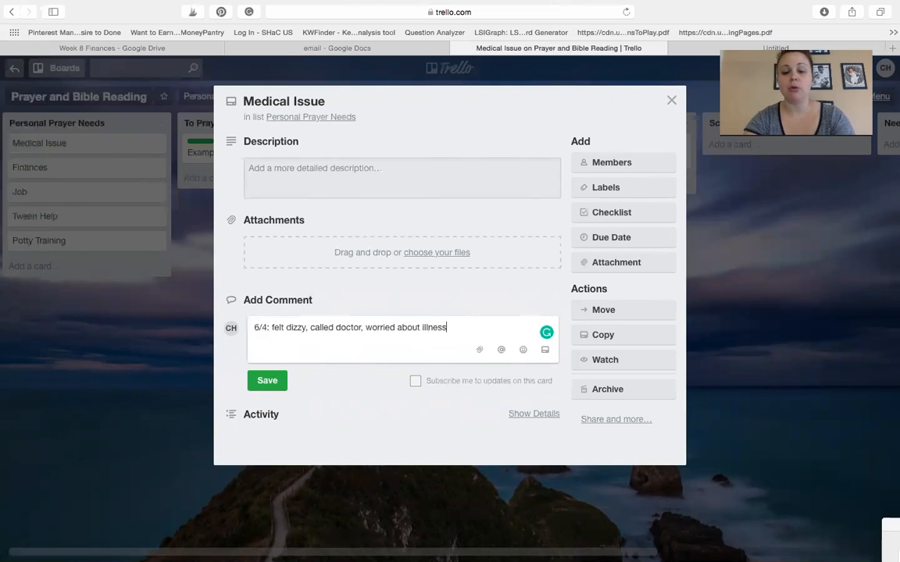
key("Return")
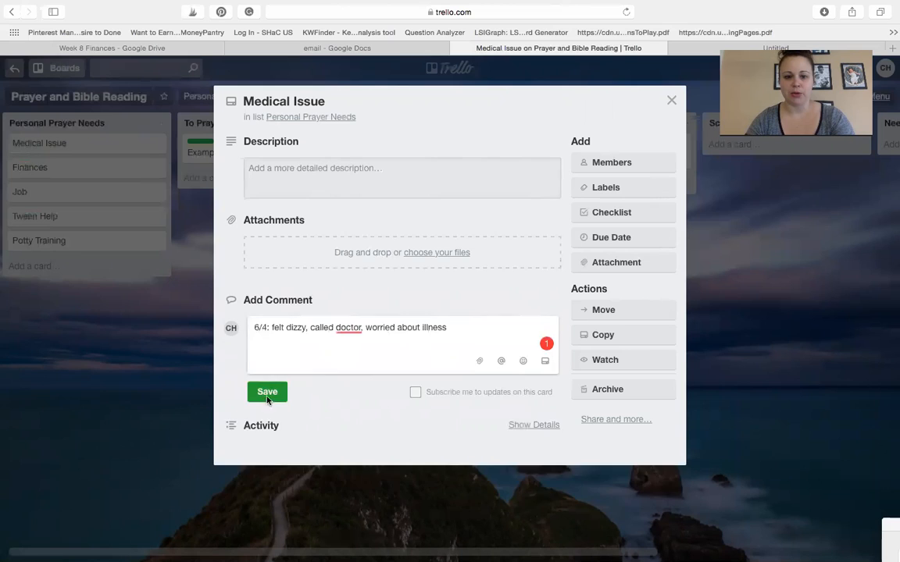
left_click(267, 398)
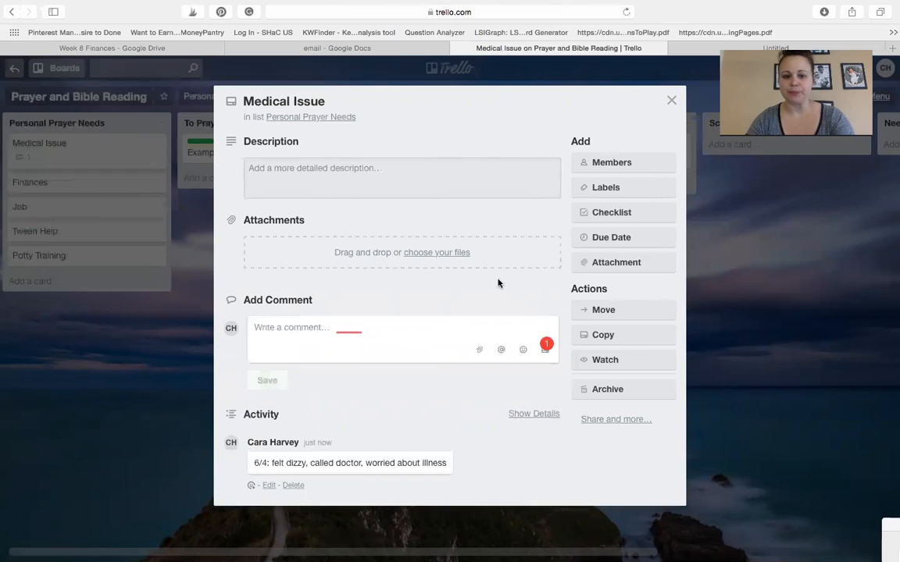
Add a checklist to the Medical Issue card with the items "call doctor" and "ask for prayer at moms group"
left_click(619, 214)
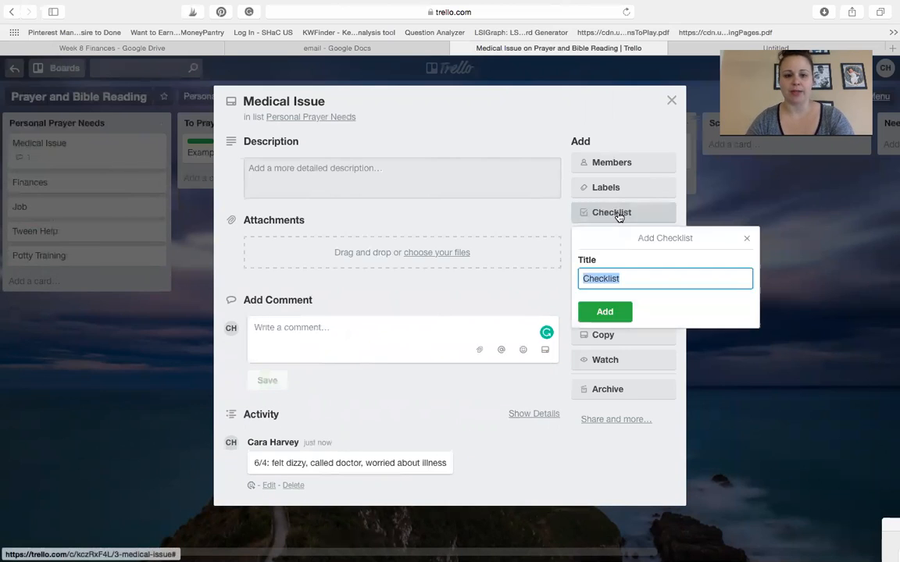
left_click(603, 314)
type("call doctor")
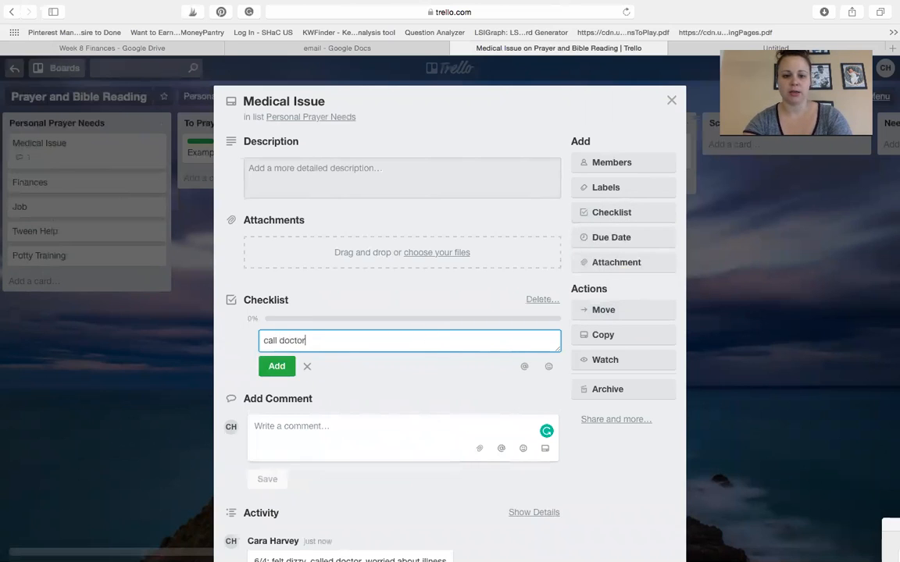
key("Return")
type("ask for pr")
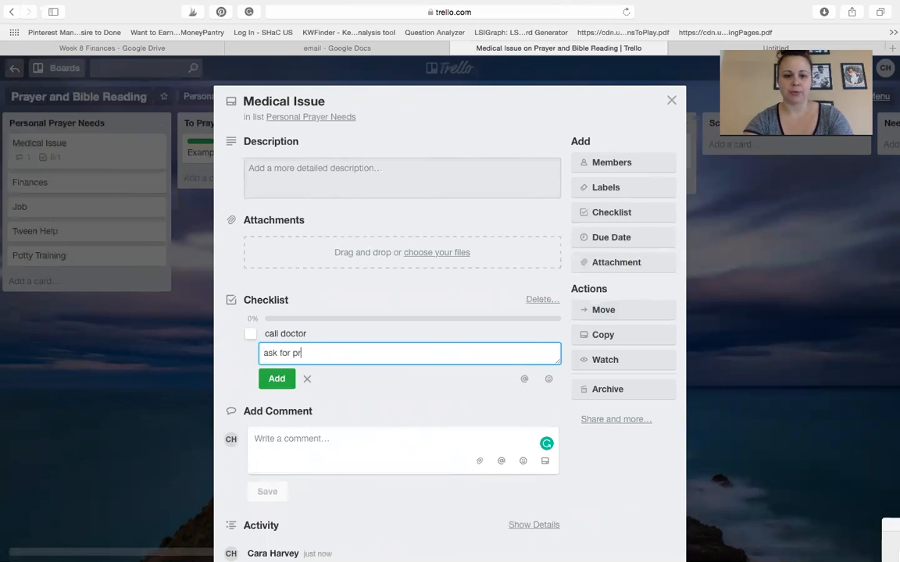
type("ayer at moms group")
key("Return")
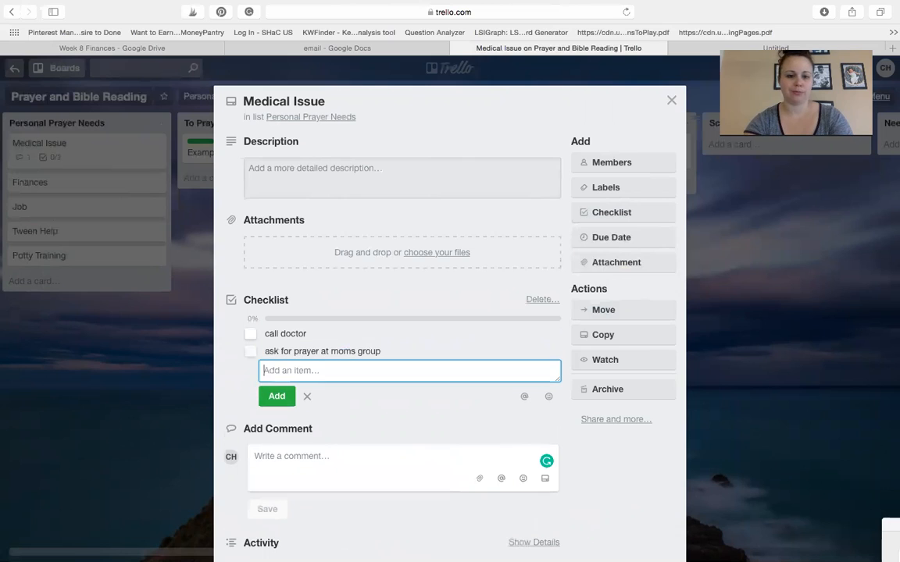
Set the Medical Issue card's due date to 6/10/2018 at 12:00 PM and close the card
left_click(606, 241)
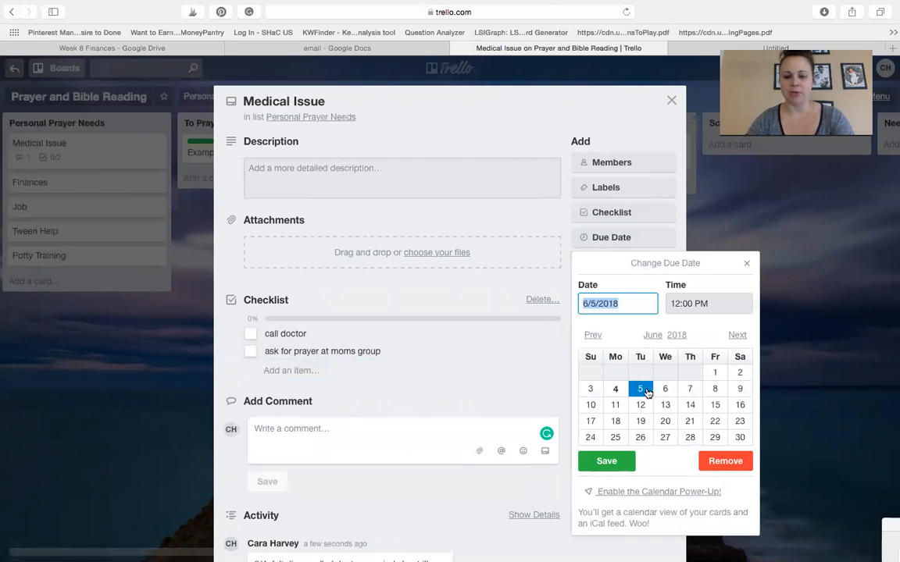
left_click(591, 404)
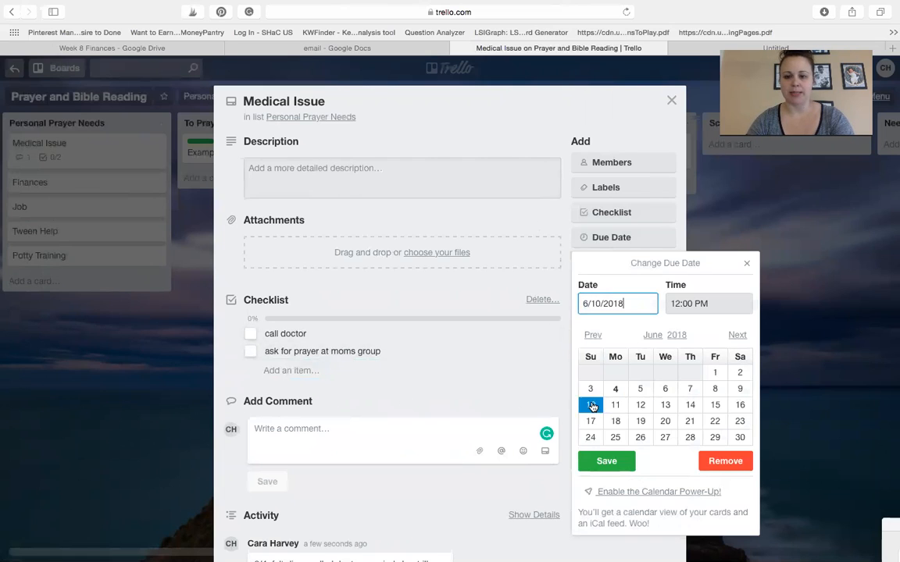
left_click(603, 462)
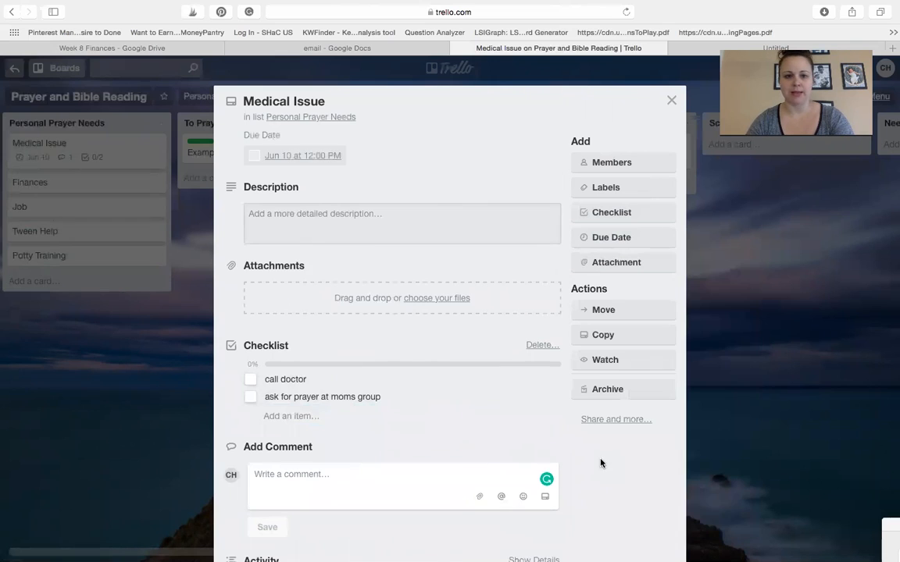
left_click(672, 100)
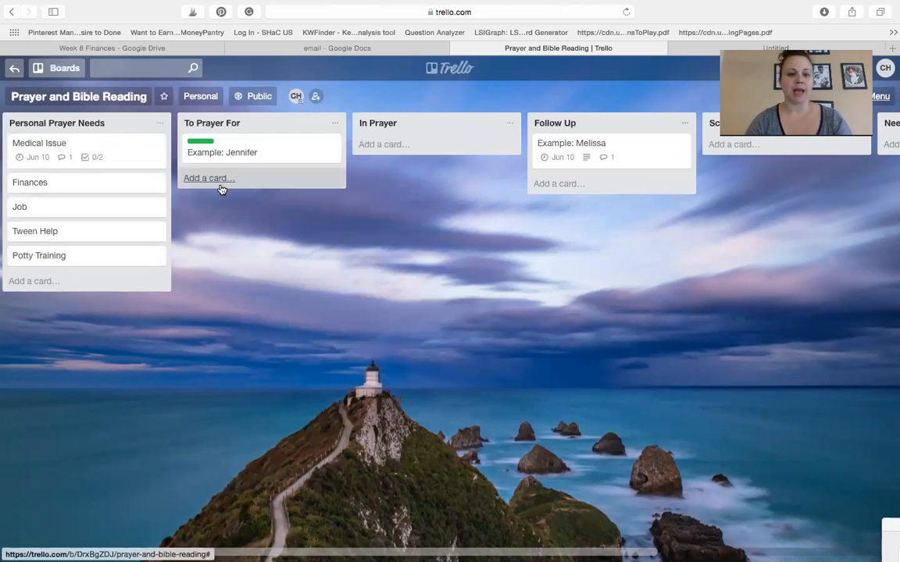
Save the description "in my small group at church" and "struggling with parenting" on separate lines in the To Prayer For list's example card
left_click(251, 152)
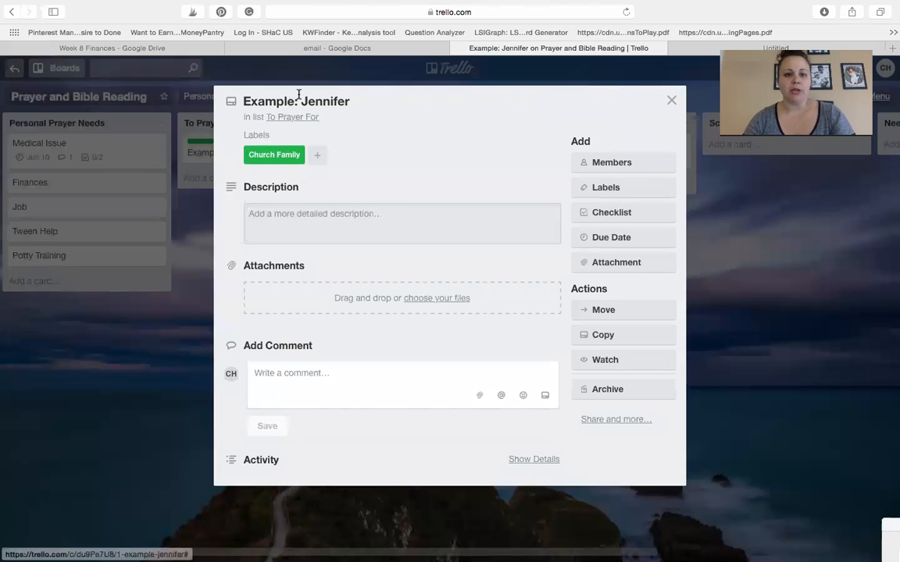
left_click(328, 217)
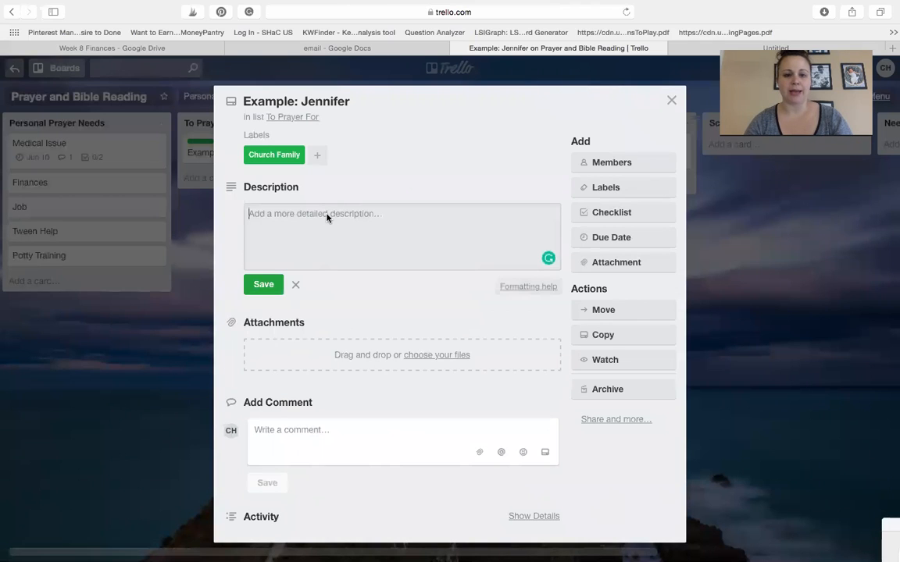
type("in my small group at church")
key("Return")
type("struggling with parenting")
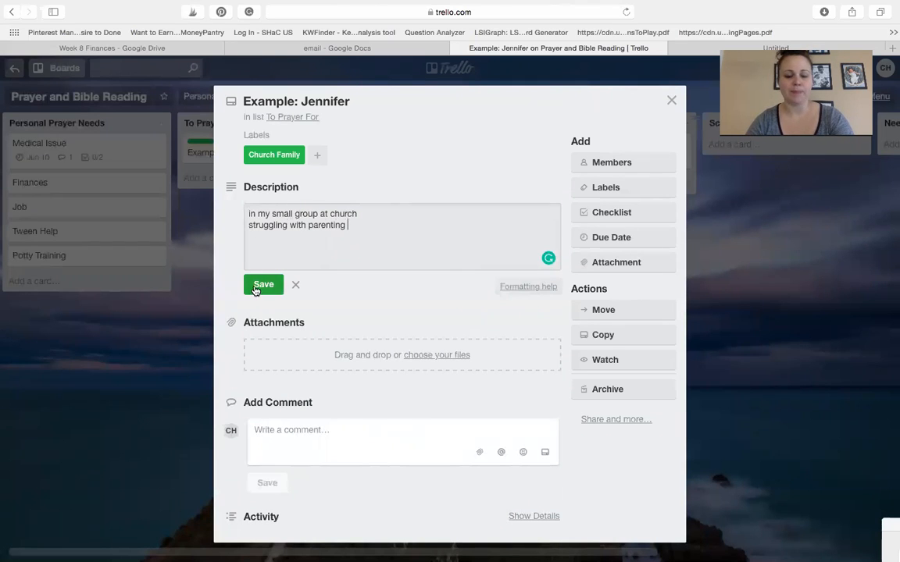
left_click(263, 285)
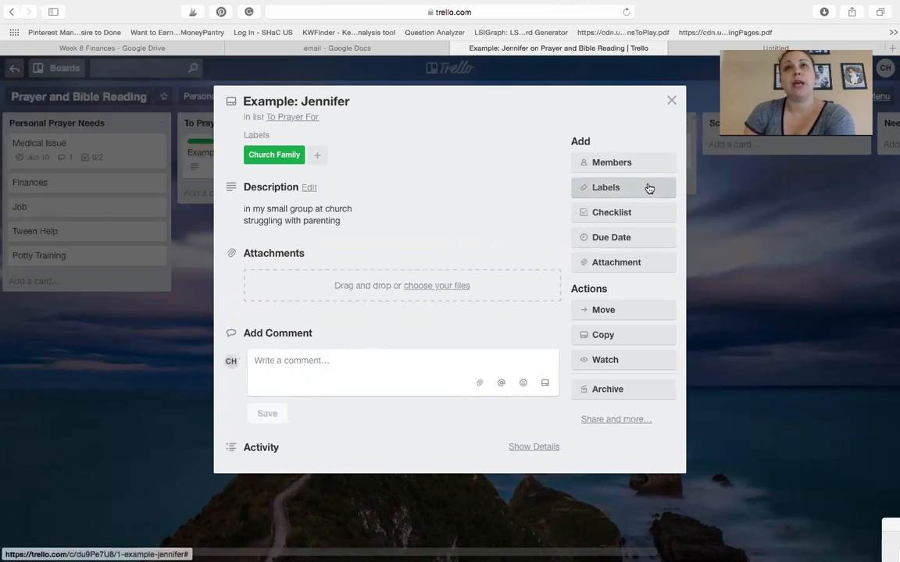
key("ctrl+Left")
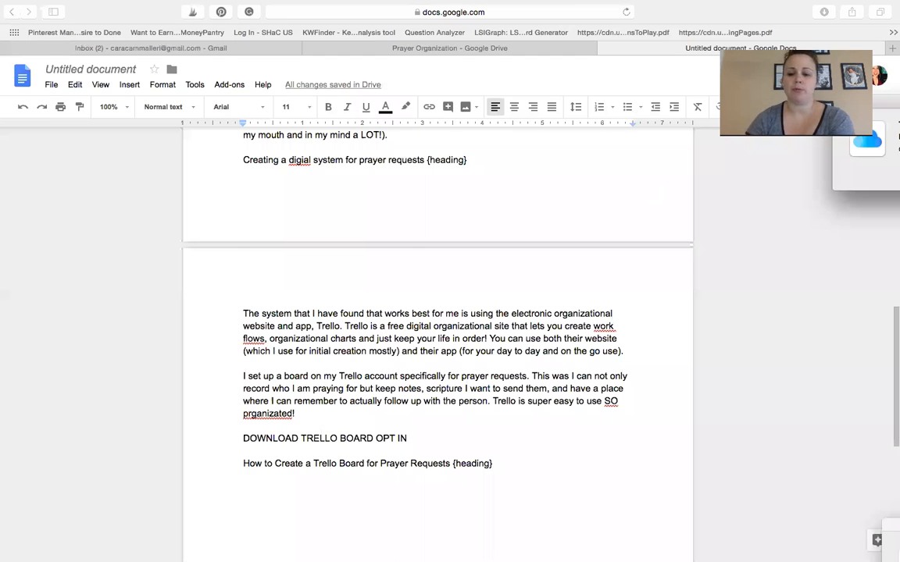
mouse_move(125, 547)
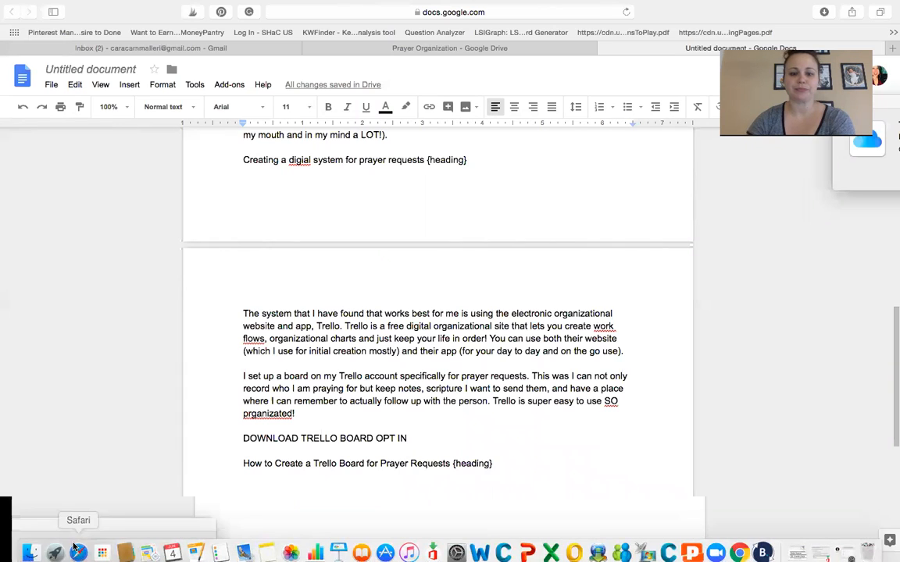
key("ctrl+Right")
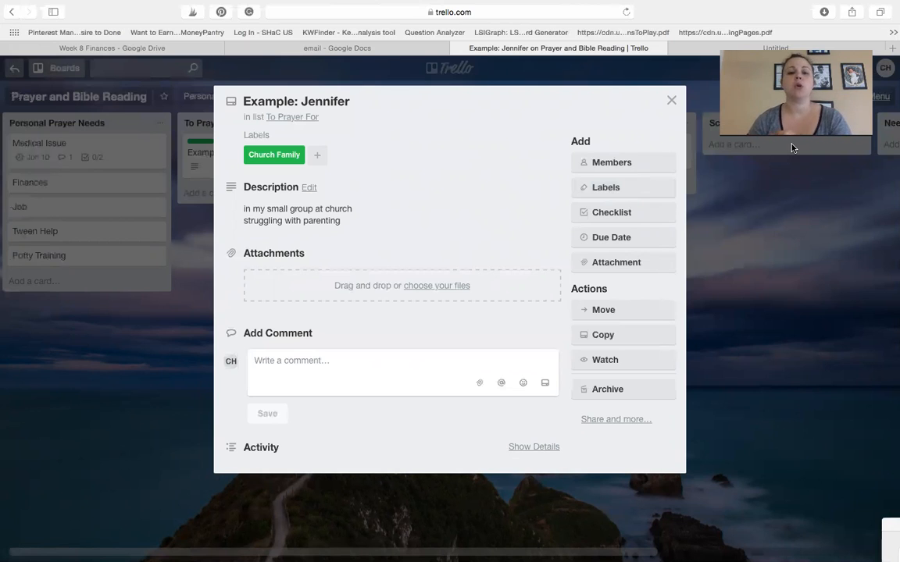
Check the labels offered for the Church Family example card and move the card to the In Prayer list
left_click(643, 197)
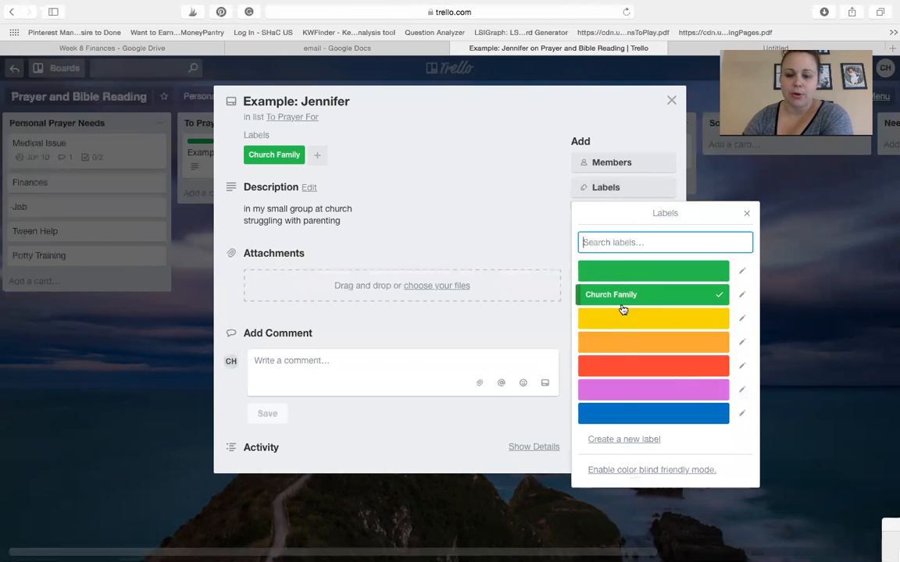
left_click(746, 215)
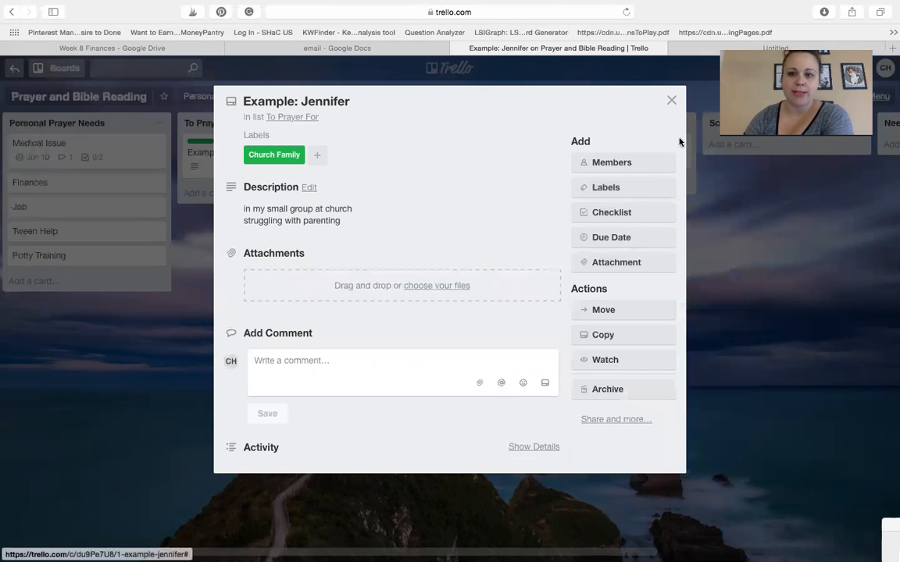
left_click(673, 100)
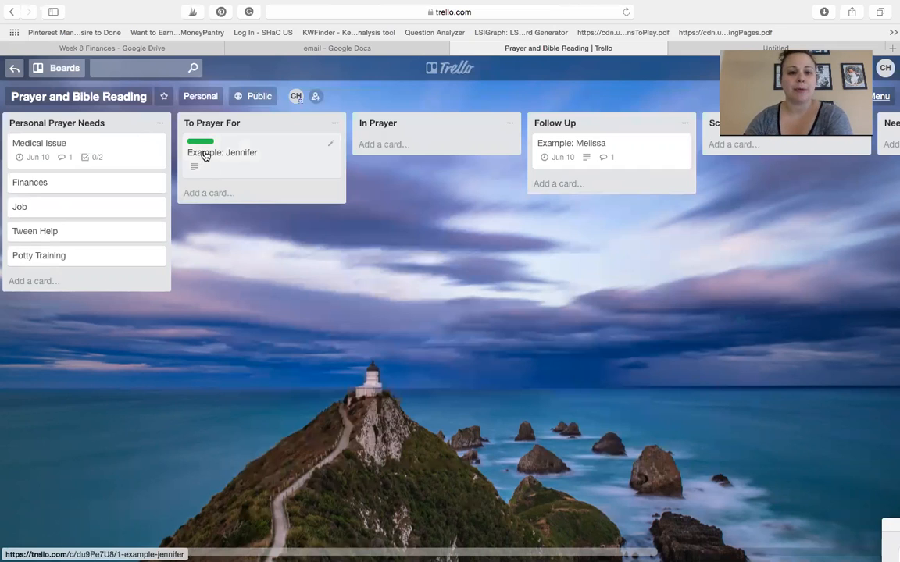
left_click_drag(206, 156, 396, 157)
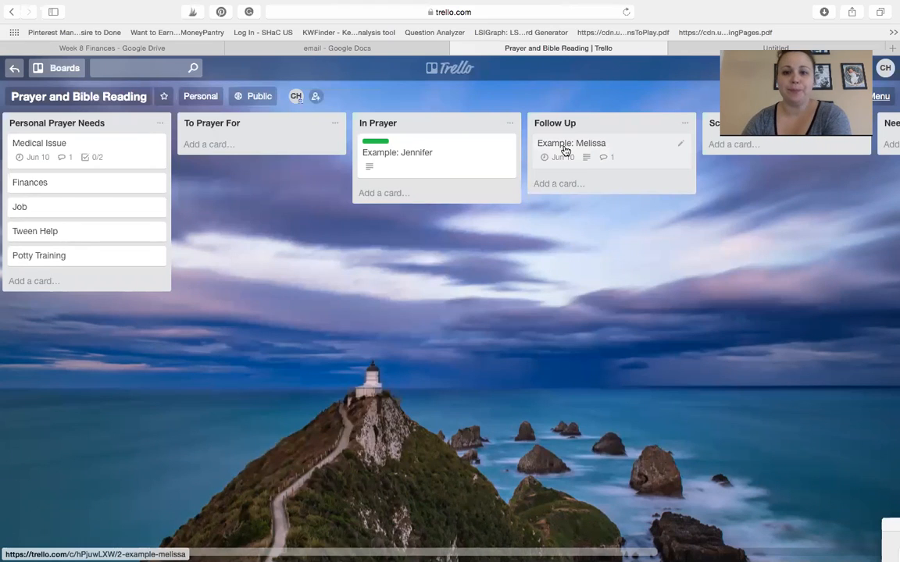
Examine the due date, description and comment on the example card in the Follow Up list
left_click(565, 150)
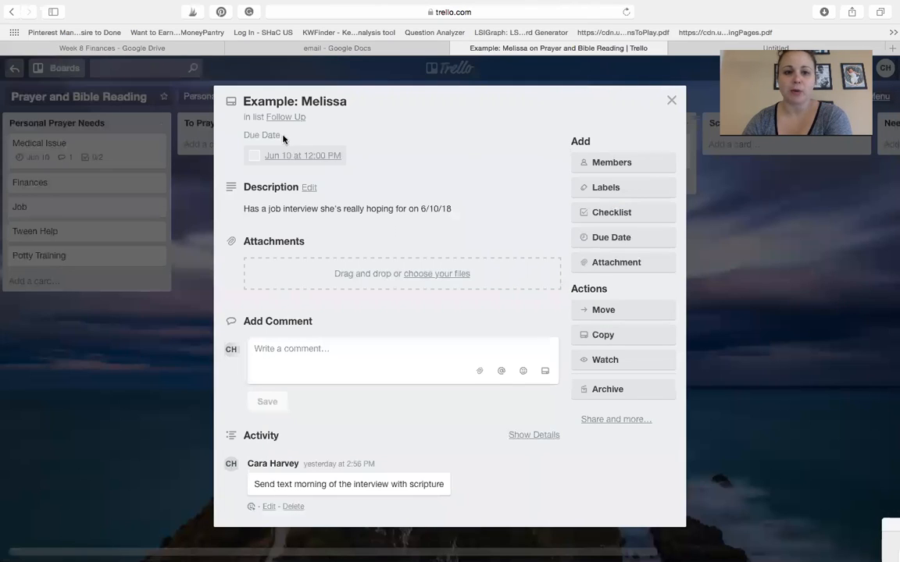
left_click(671, 99)
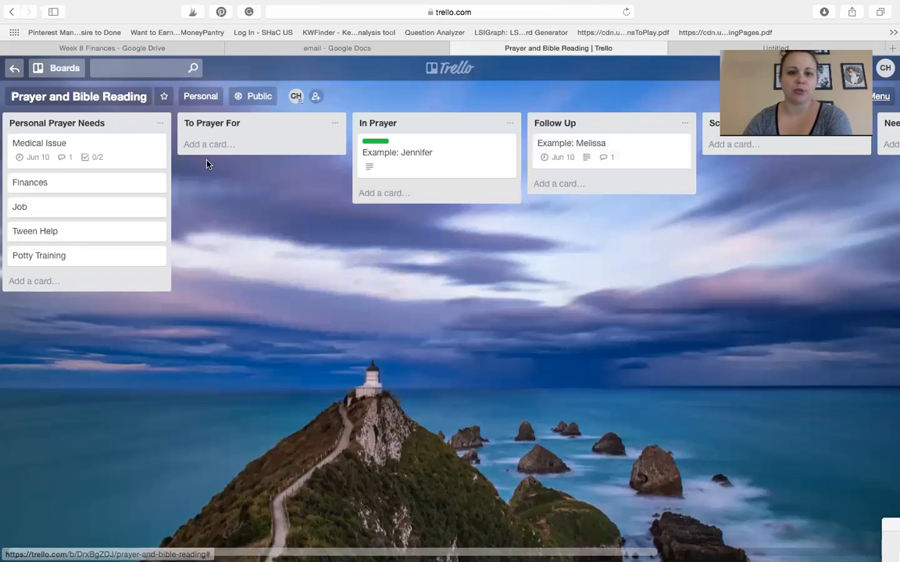
left_click(570, 150)
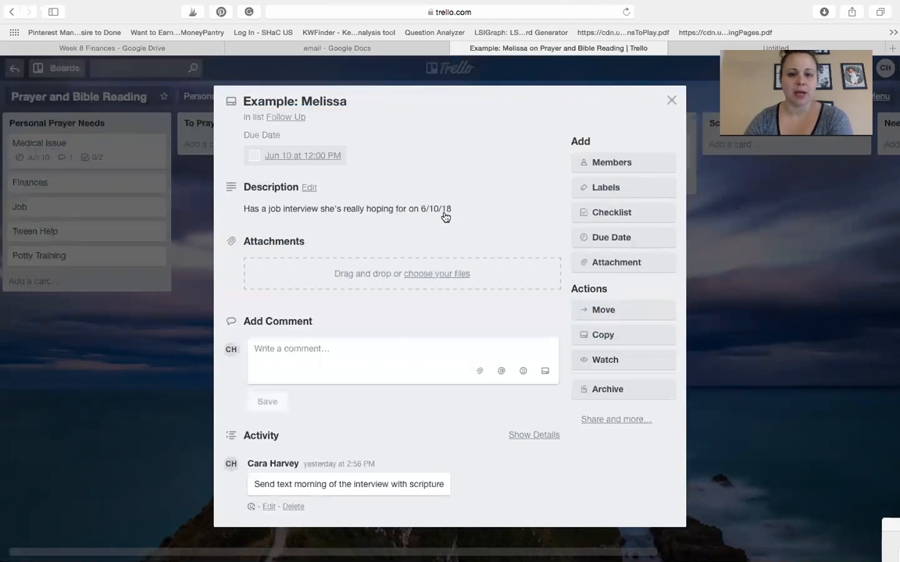
left_click(588, 238)
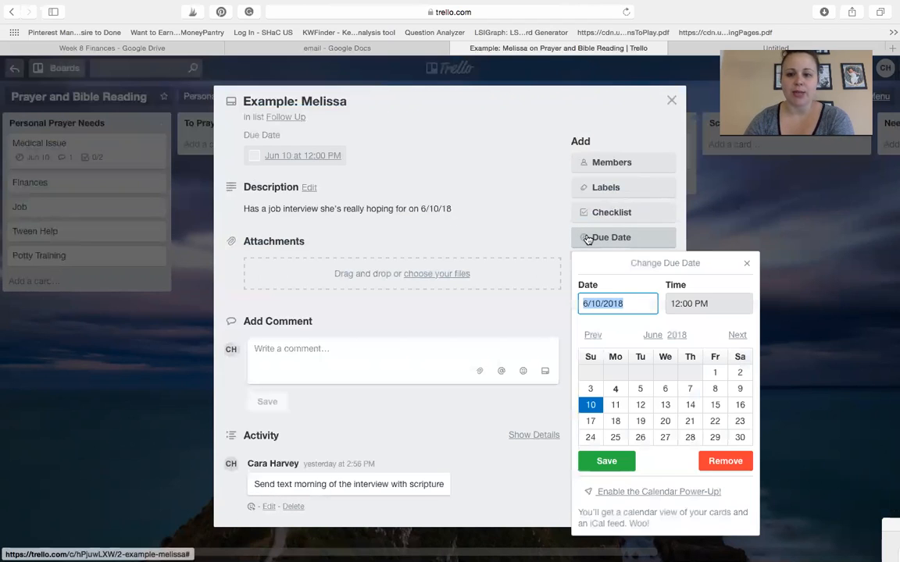
left_click(747, 264)
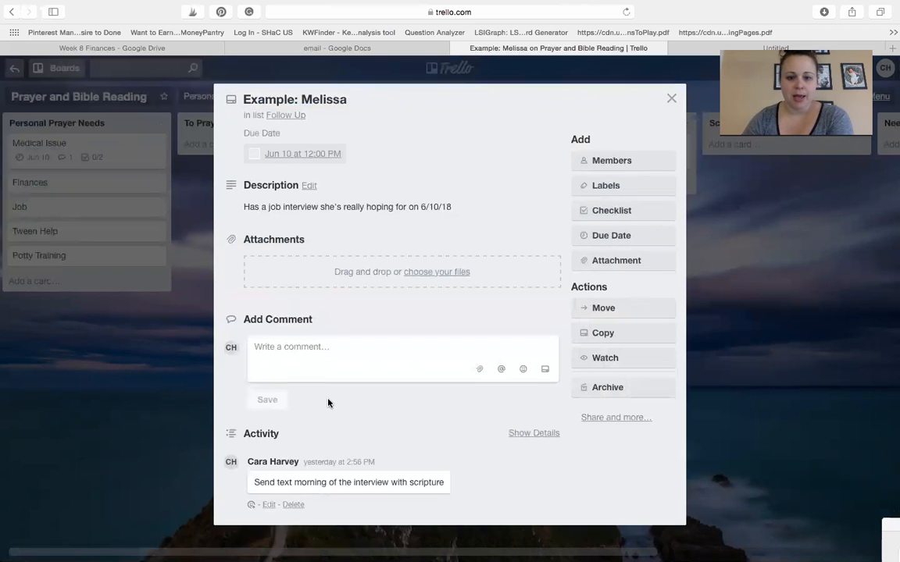
scroll(329, 403, "down", 1)
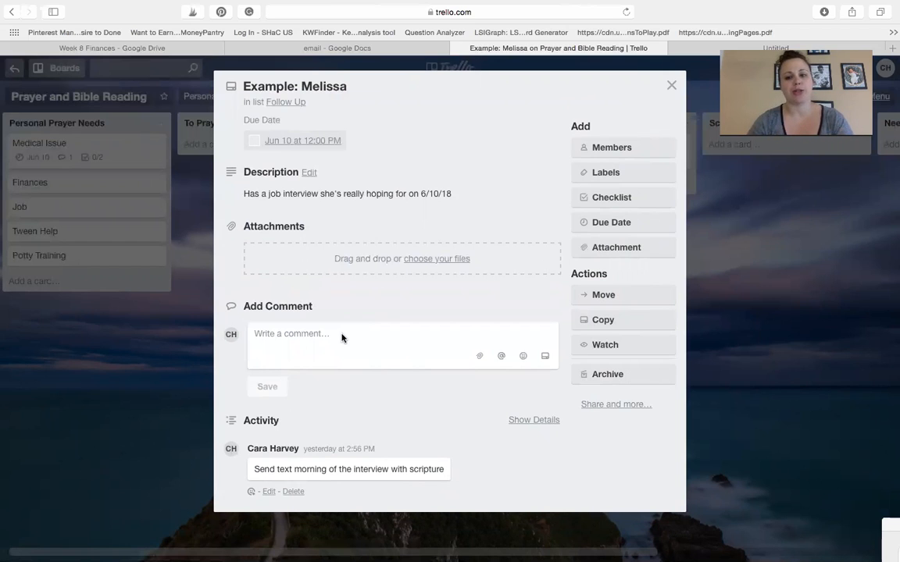
left_click(670, 87)
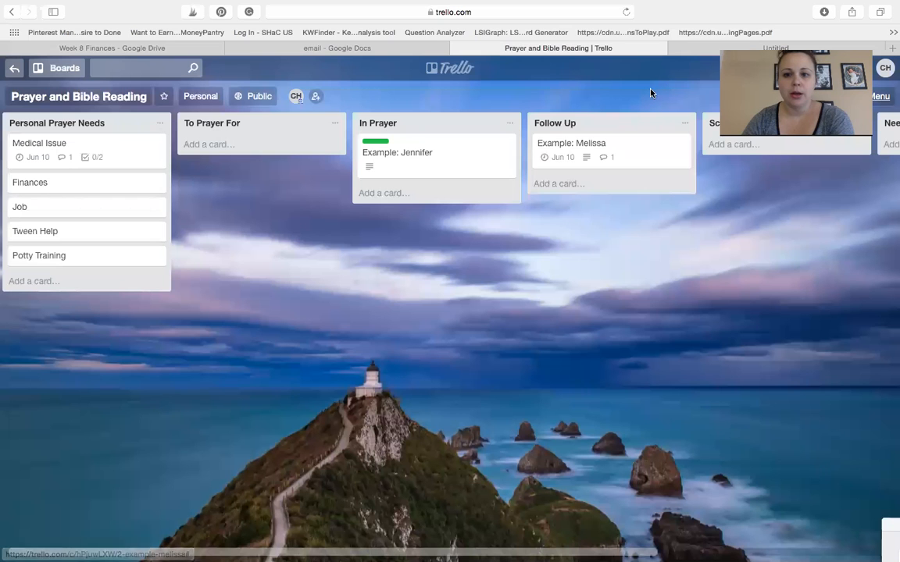
Add a card named "Faith" to the Scripture and Favorite Verses list and view its details
left_click(734, 146)
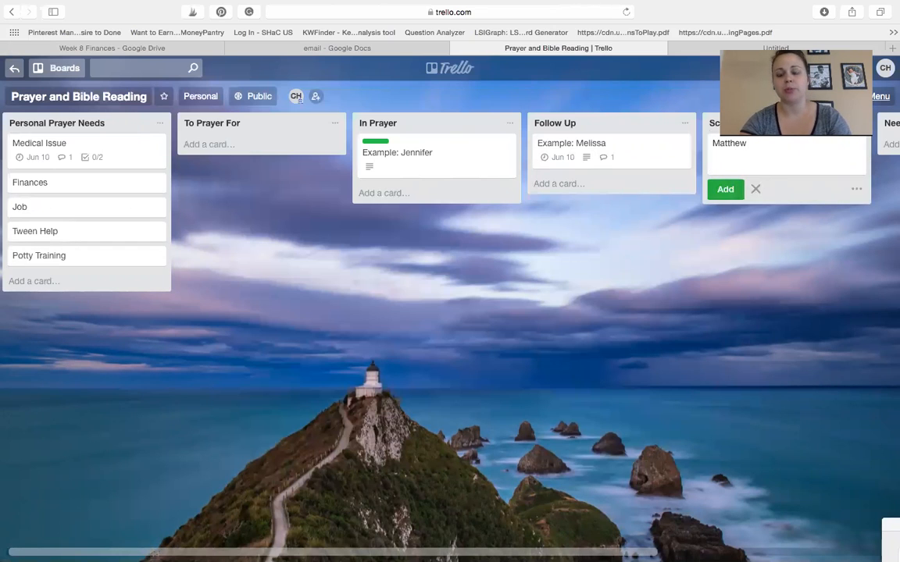
key("BackSpace")
key("BackSpace")
key("BackSpace")
type("Faith")
key("Return")
left_click(734, 148)
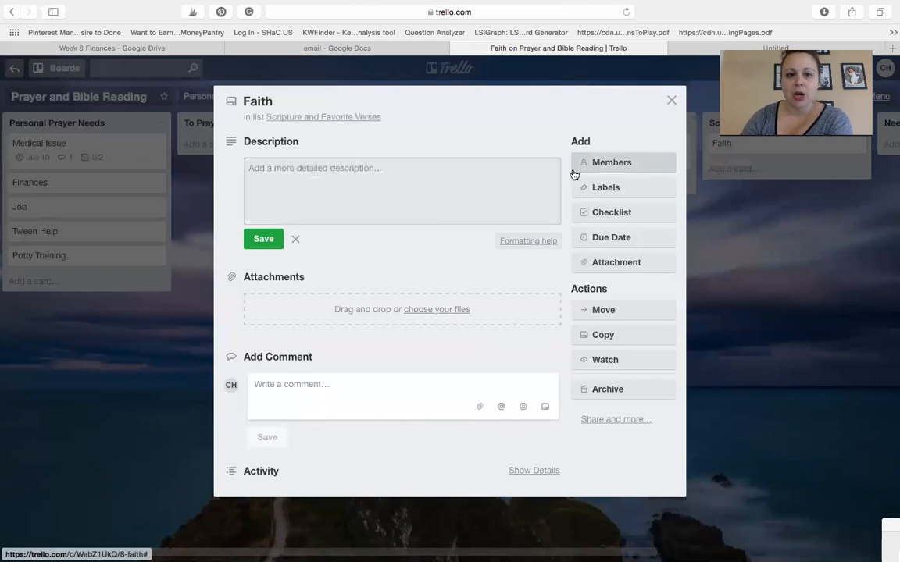
left_click(671, 99)
Add a checklist titled "Prayer Checklist" to the example card in the In Prayer list
left_click(393, 153)
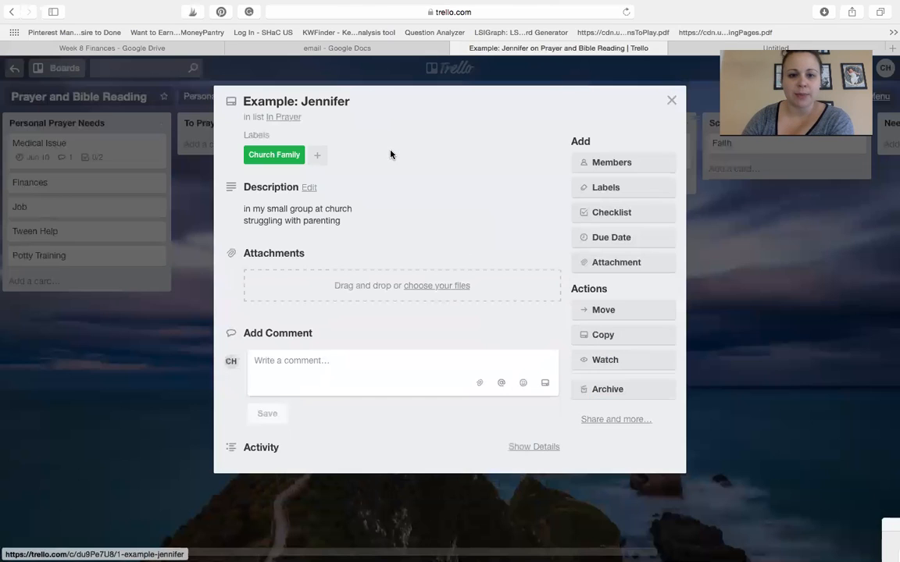
left_click(592, 213)
type("Prayer")
type(" Checlist")
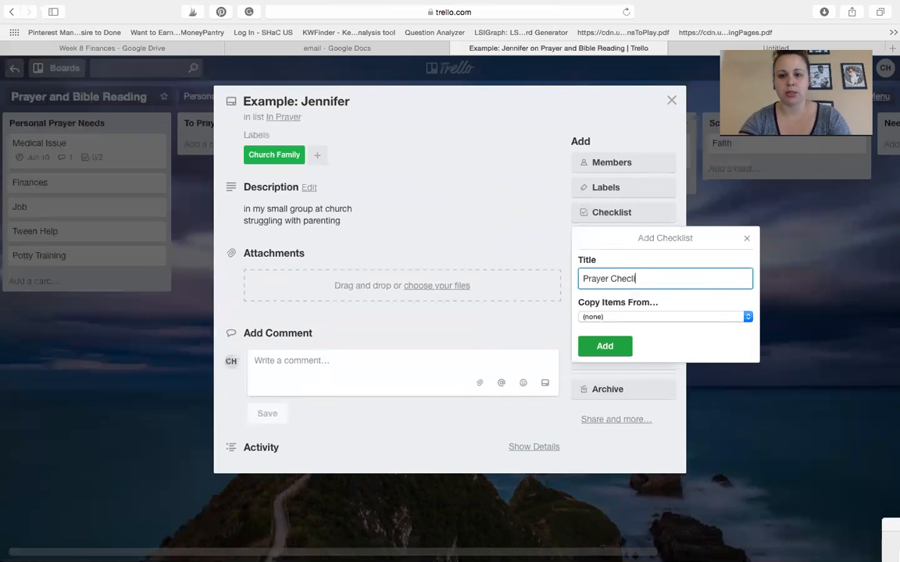
key("BackSpace")
key("BackSpace")
key("BackSpace")
key("BackSpace")
type("klist")
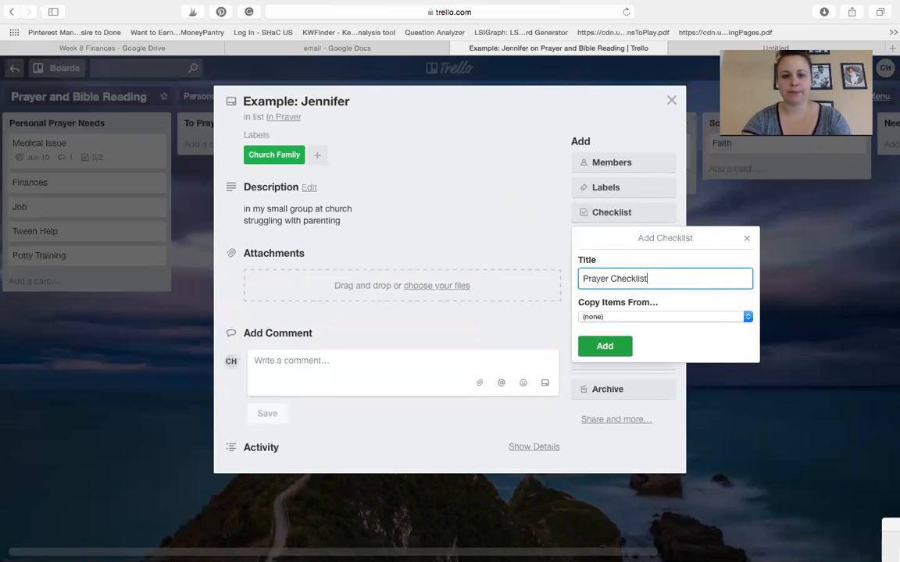
key("Return")
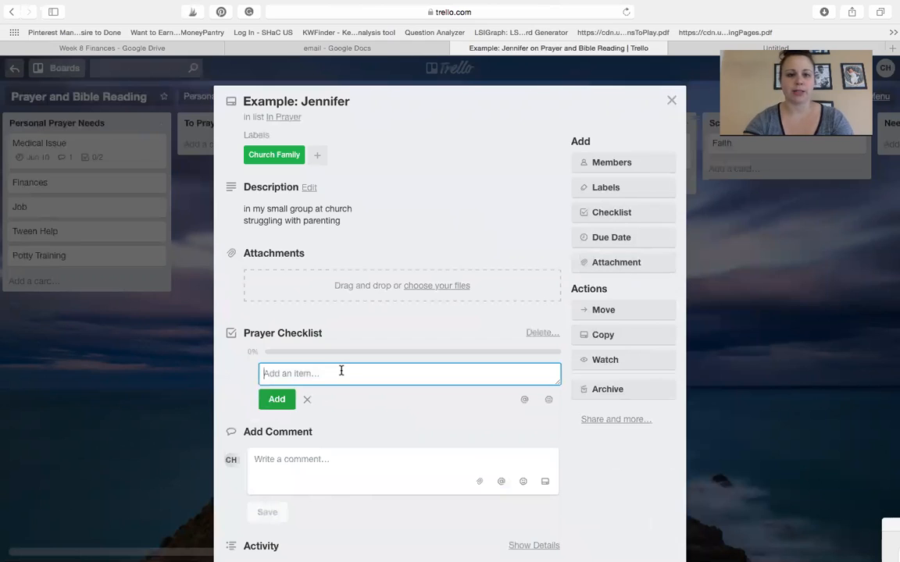
Add the items "Initial Prayer" and "Found Scripture" to the Prayer Checklist
type("Prayed fo")
key("BackSpace")
key("BackSpace")
key("BackSpace")
key("BackSpace")
key("BackSpace")
key("BackSpace")
key("BackSpace")
key("BackSpace")
key("BackSpace")
type("Initial Prayer")
key("Return")
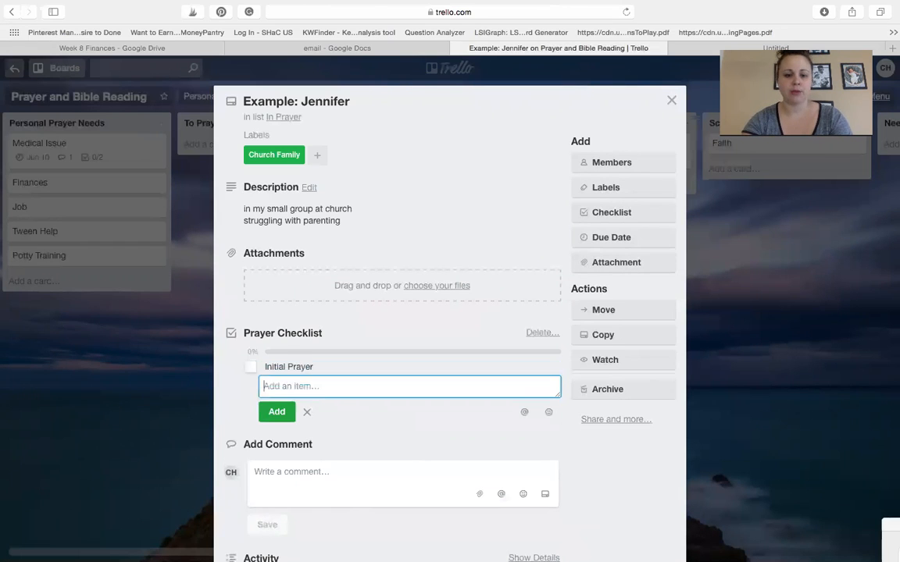
type("Found Scripture")
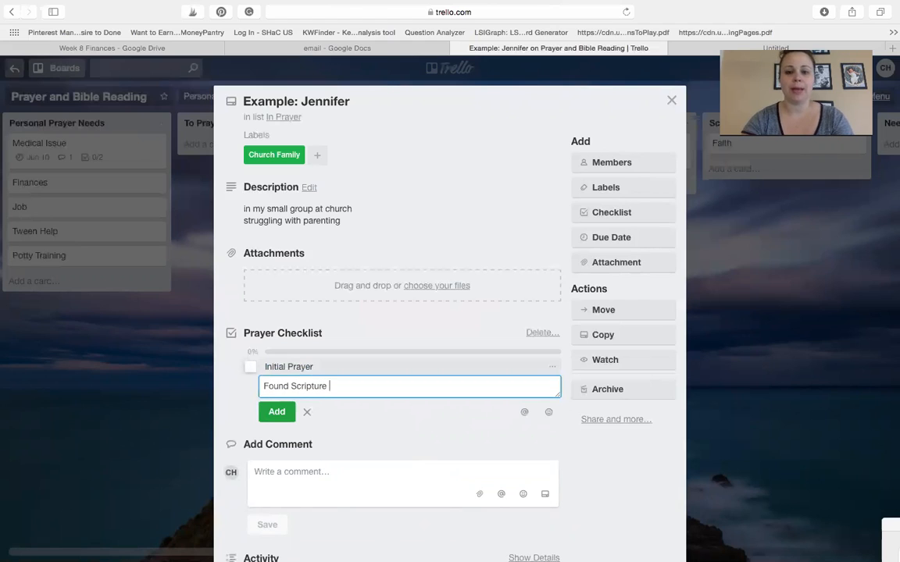
key("Return")
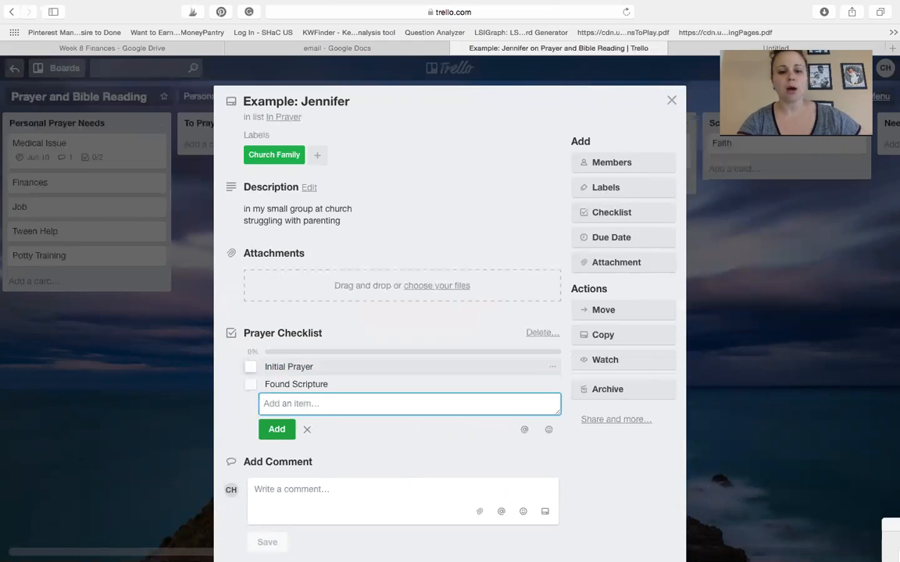
Add the item "Followed Up" to the Prayer Checklist, mark "Initial Prayer" as complete and close the card
type("Followed Up")
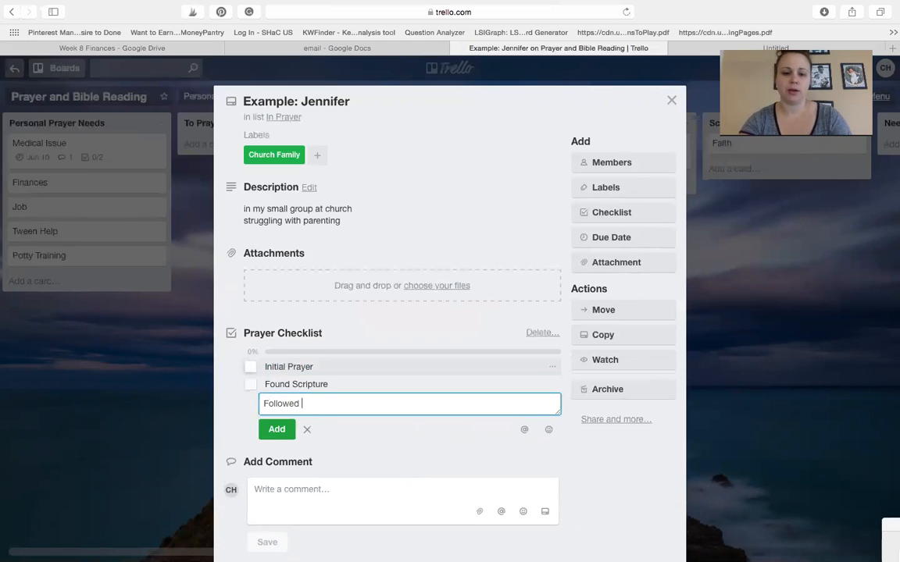
key("Return")
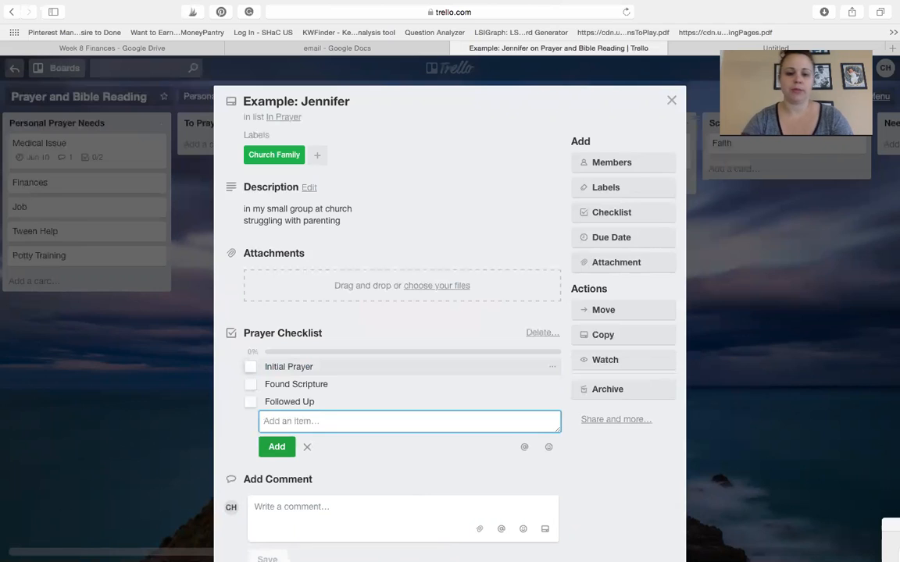
left_click(250, 366)
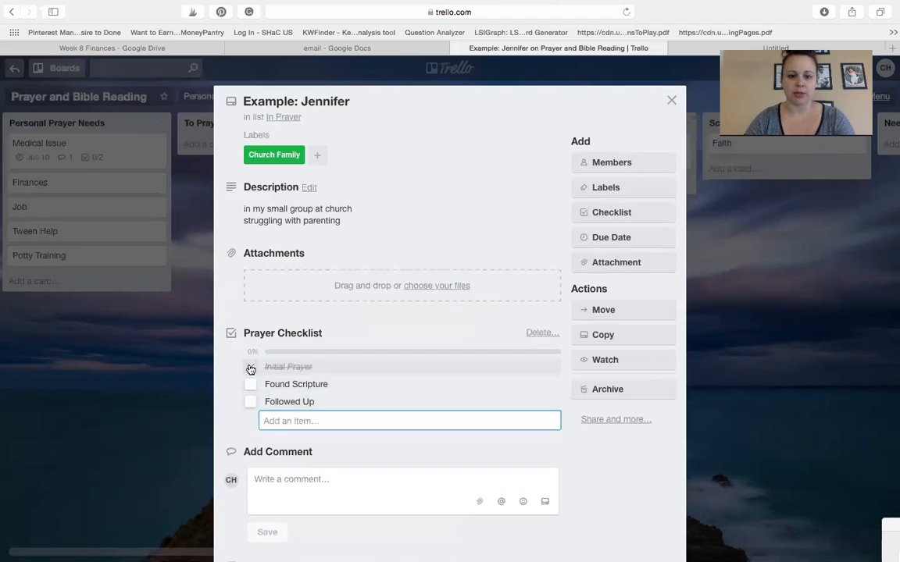
left_click(672, 101)
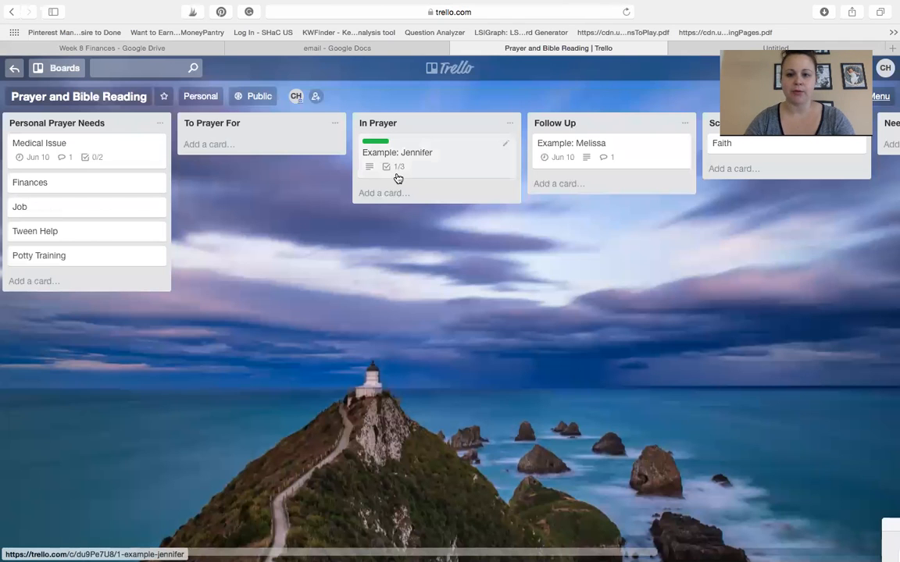
Add a checklist to the example card in the Follow Up list by copying the items from "Prayer Checklist", and close the card
left_click(588, 145)
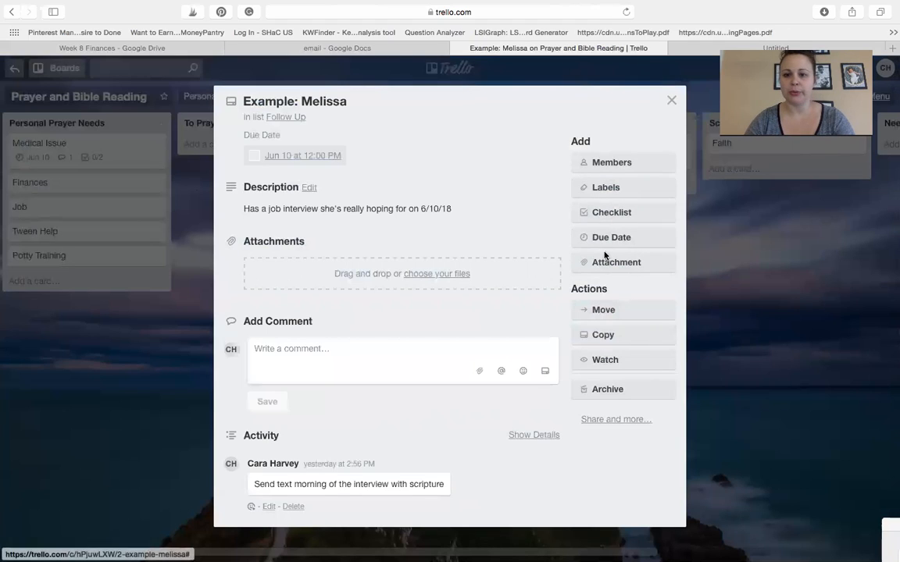
left_click(606, 212)
left_click(612, 318)
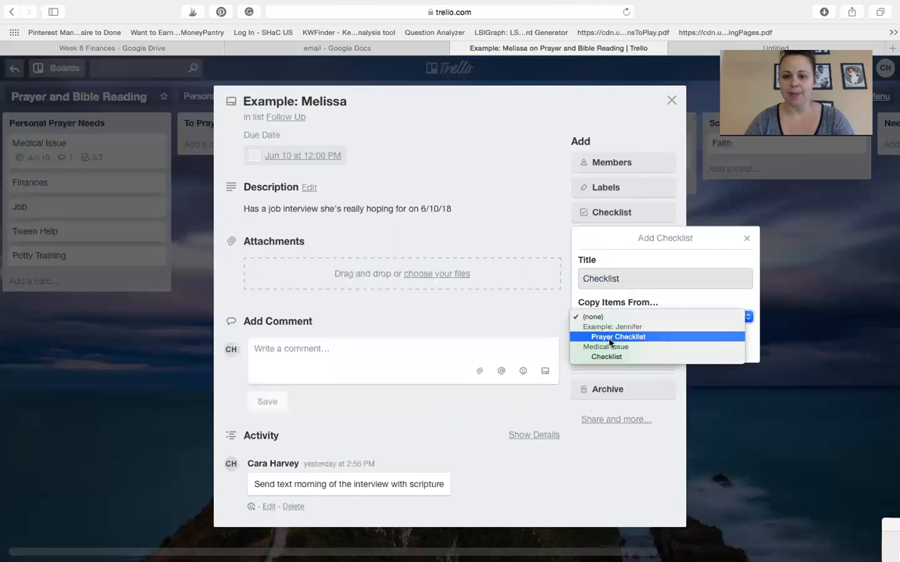
left_click(612, 341)
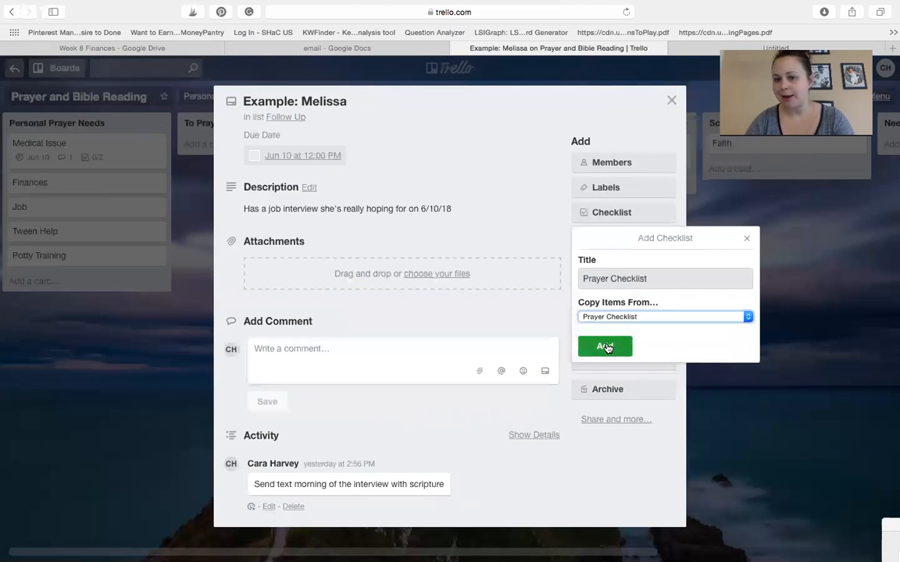
left_click(606, 348)
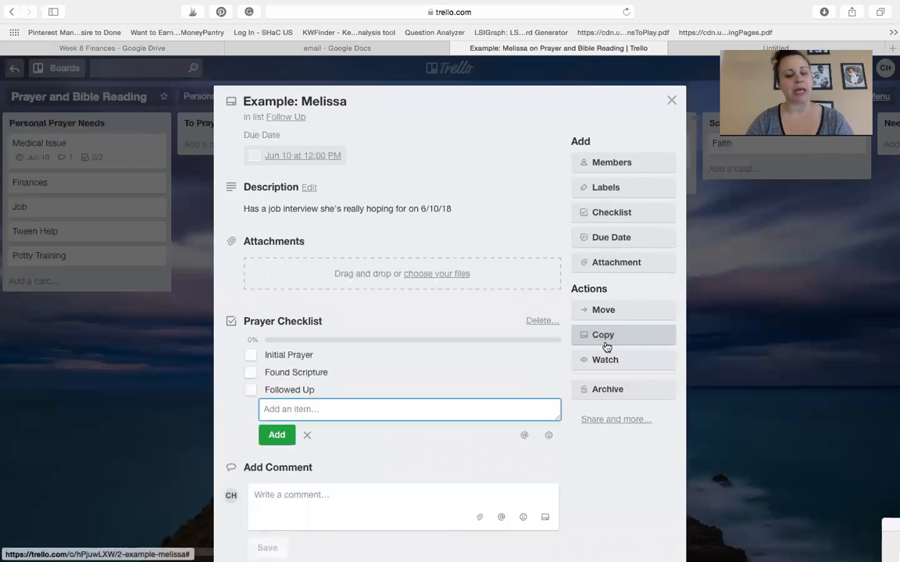
left_click(670, 102)
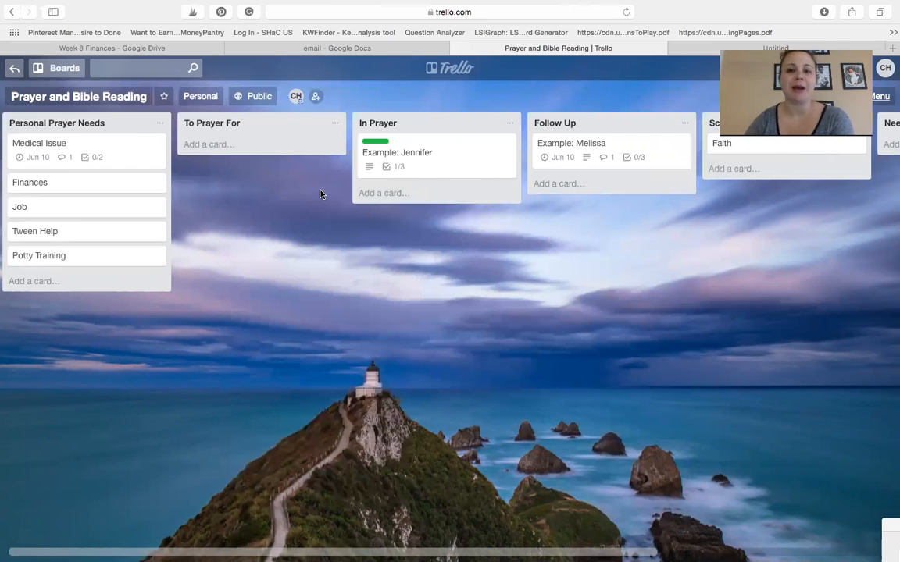
mouse_move(362, 556)
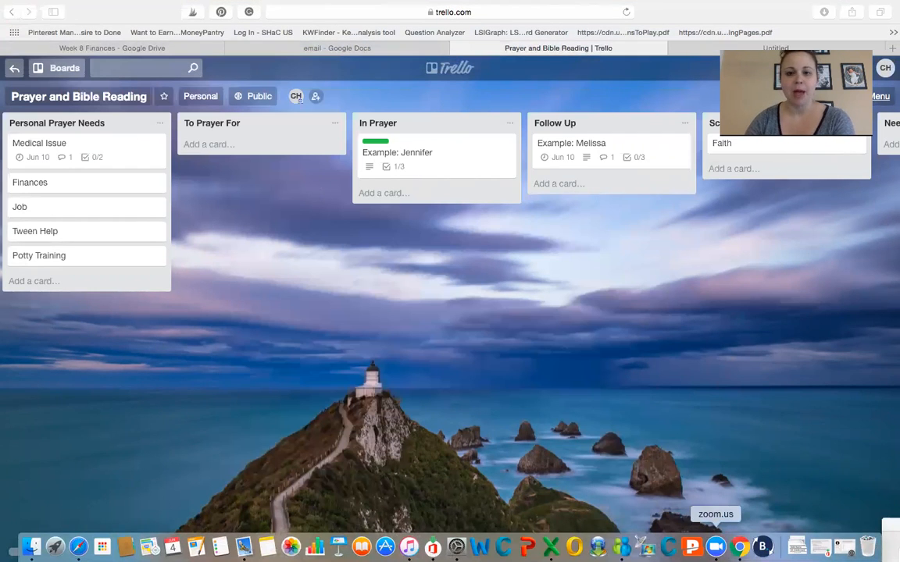
left_click(716, 547)
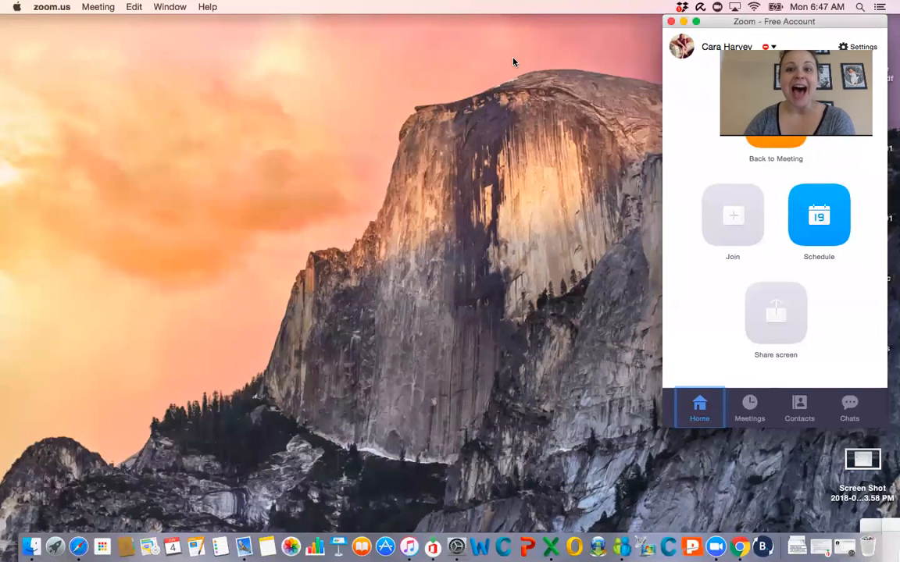